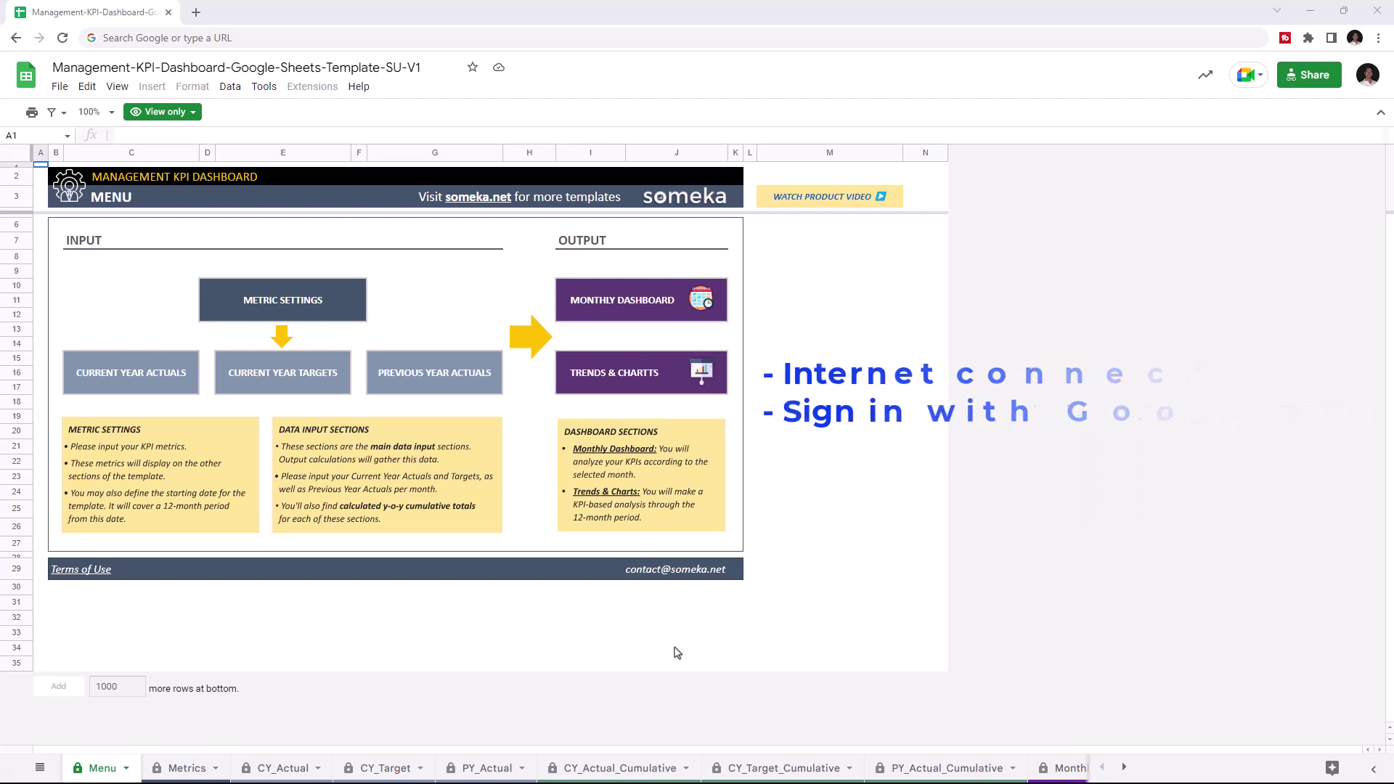
Make an editable copy of the KPI dashboard template, with 'Copy of ' removed from its name.
click(58, 88)
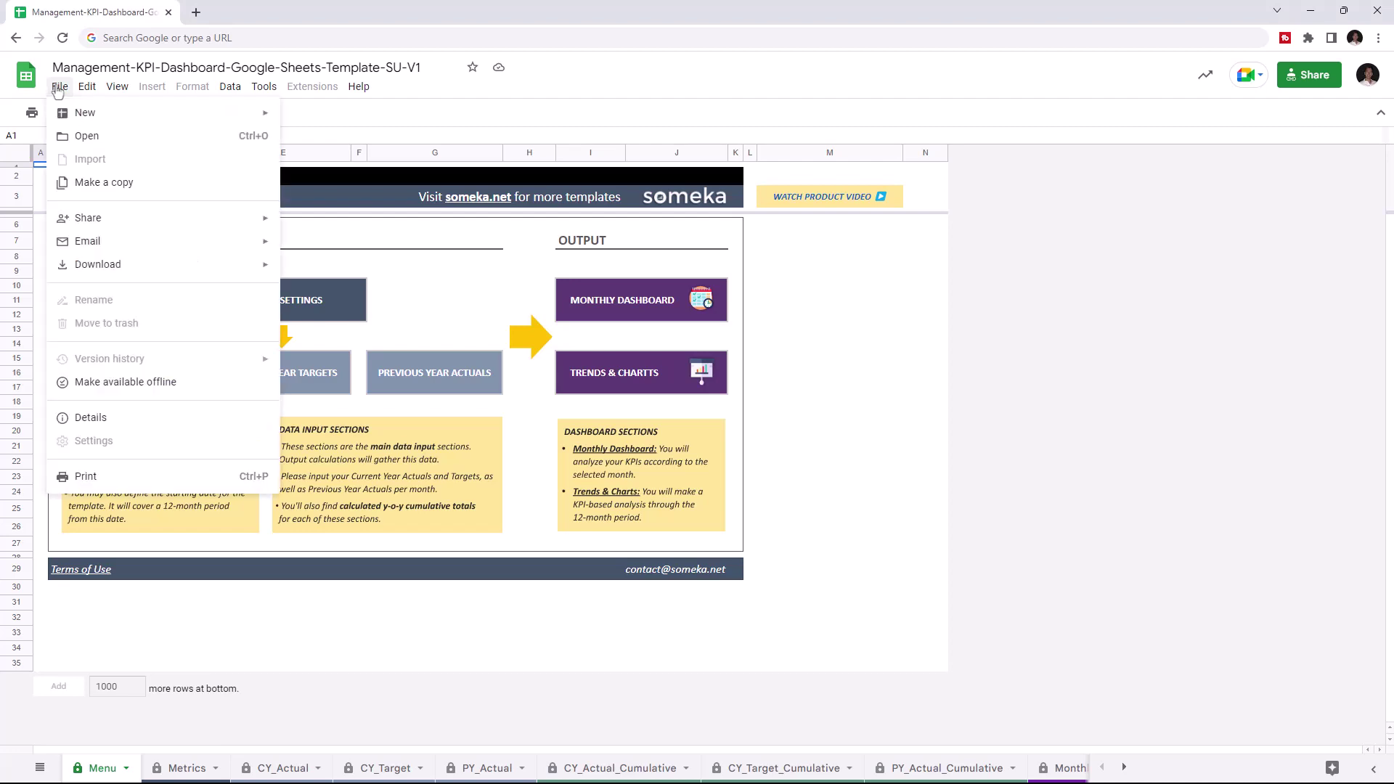
click(125, 185)
key(BackSpace)
click(755, 500)
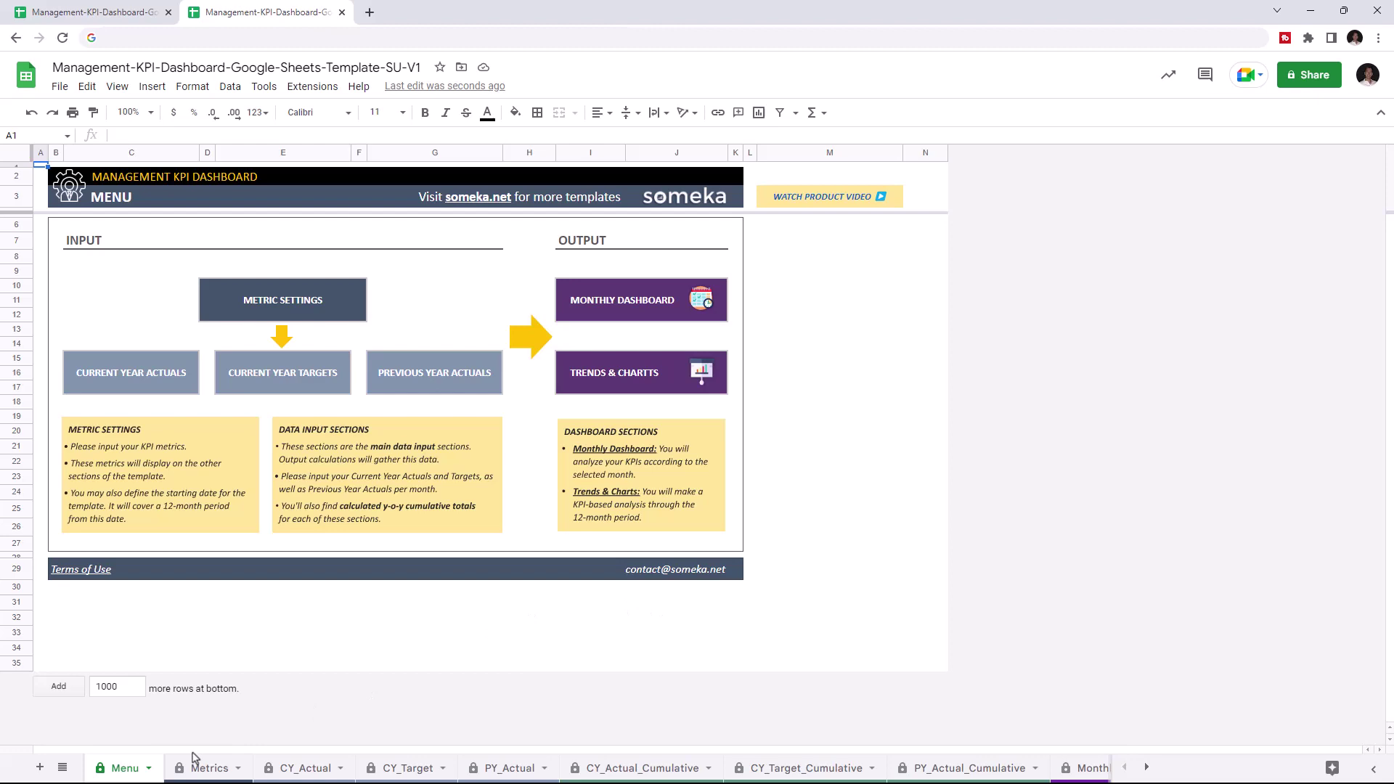
Browse the Metrics, CY_Actual, CY_Target, PY_Actual, Menu, Monthly_Analysis and KPI_Analysis sheets.
click(211, 769)
click(282, 773)
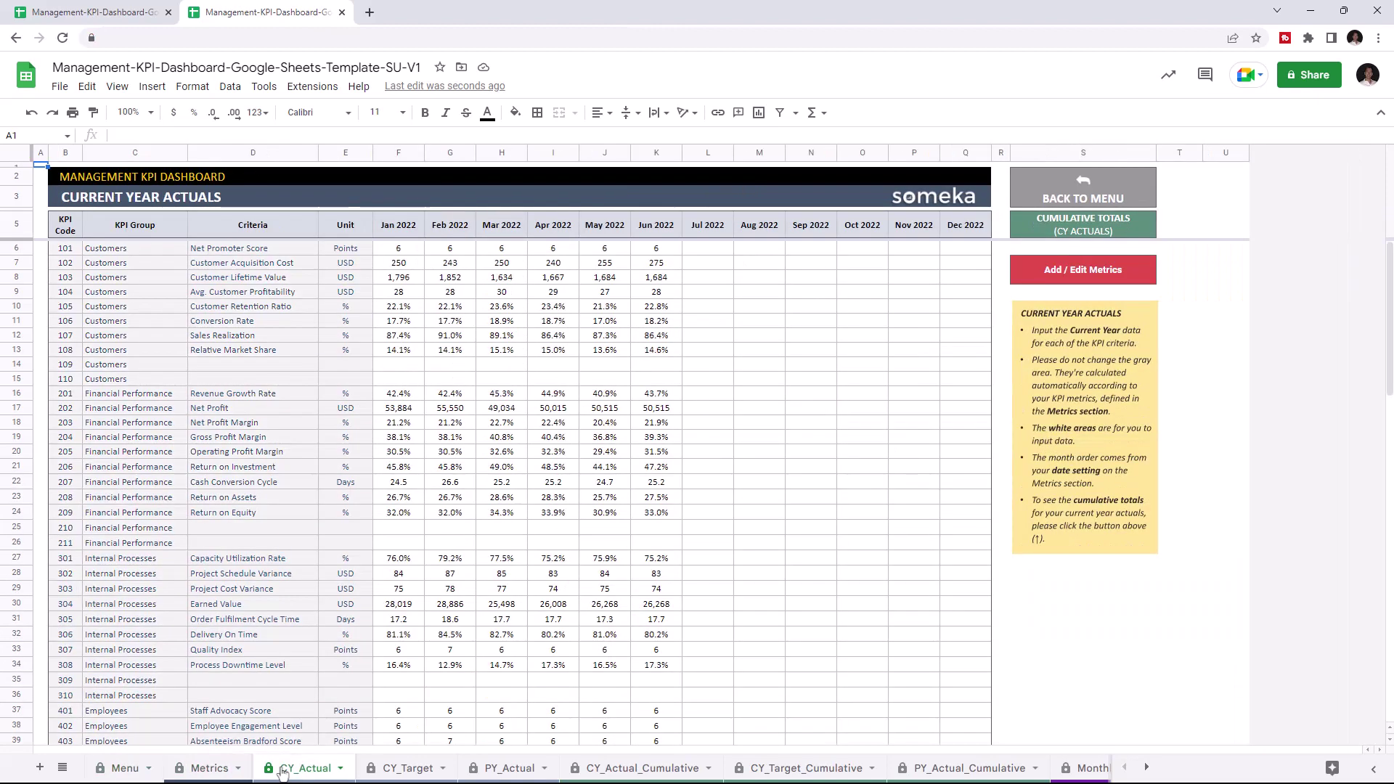
click(427, 770)
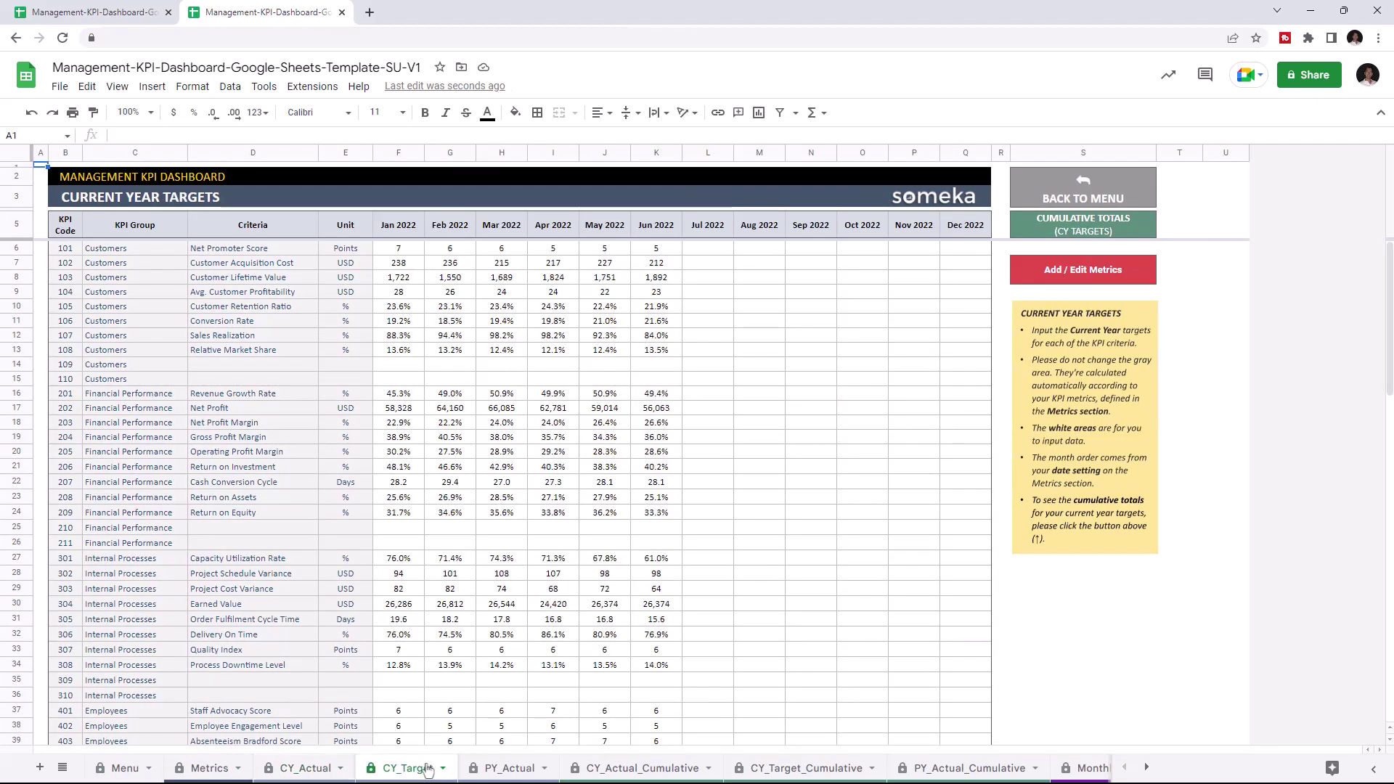
click(512, 769)
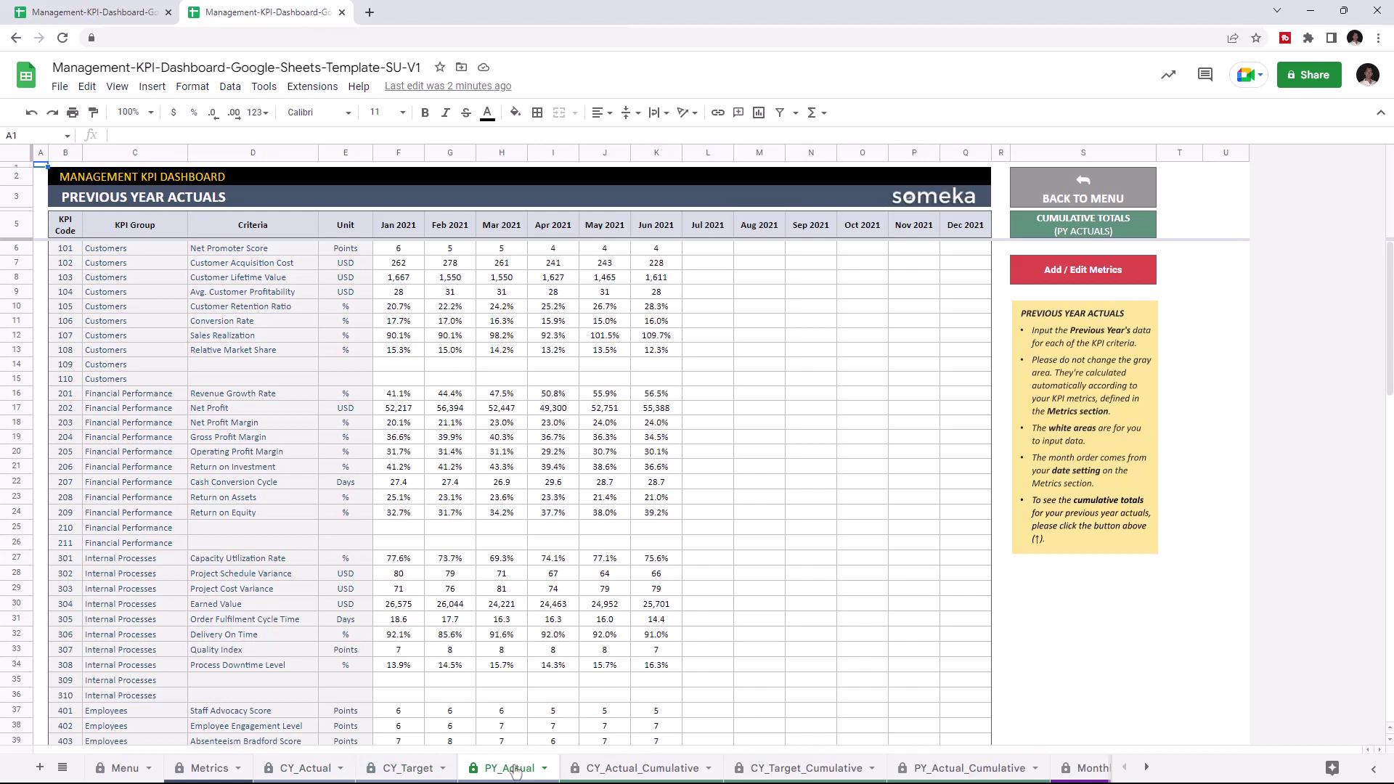
click(122, 770)
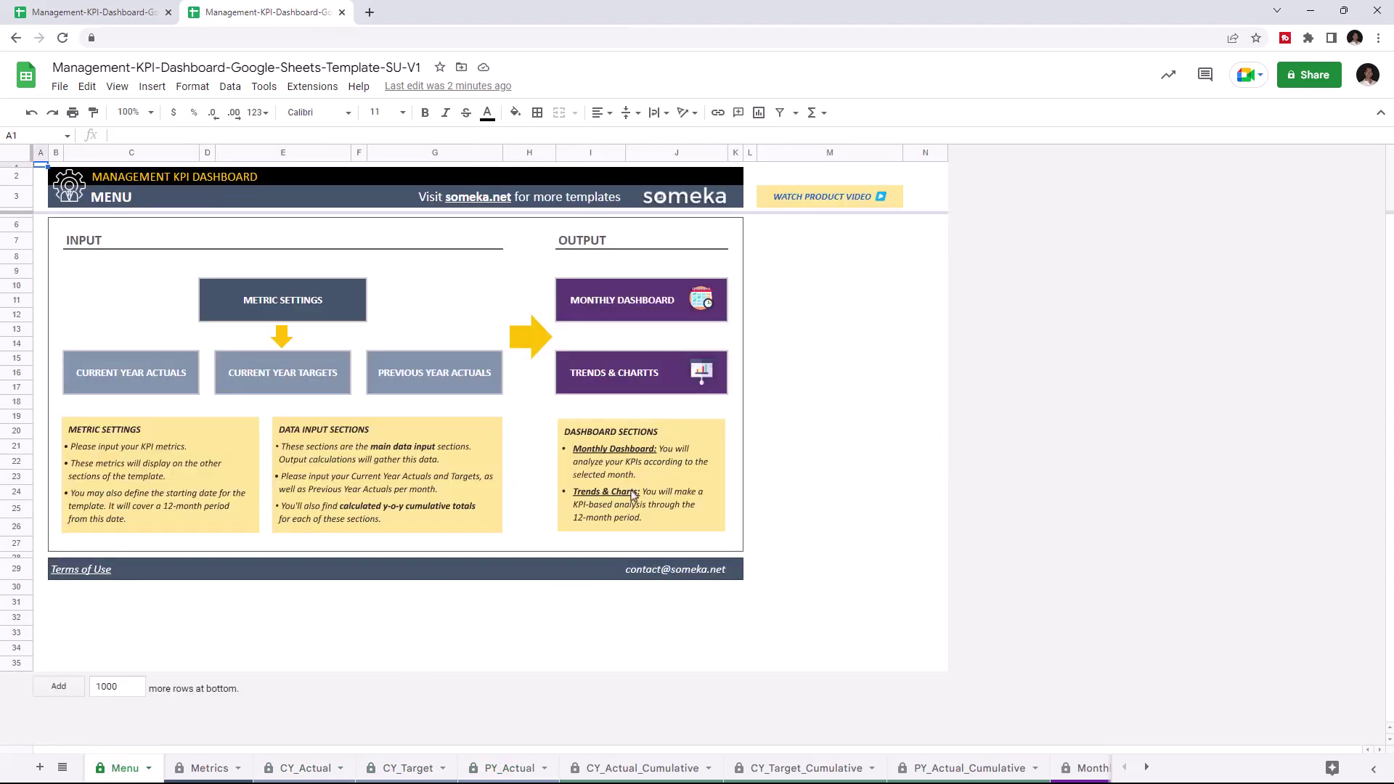
click(1090, 768)
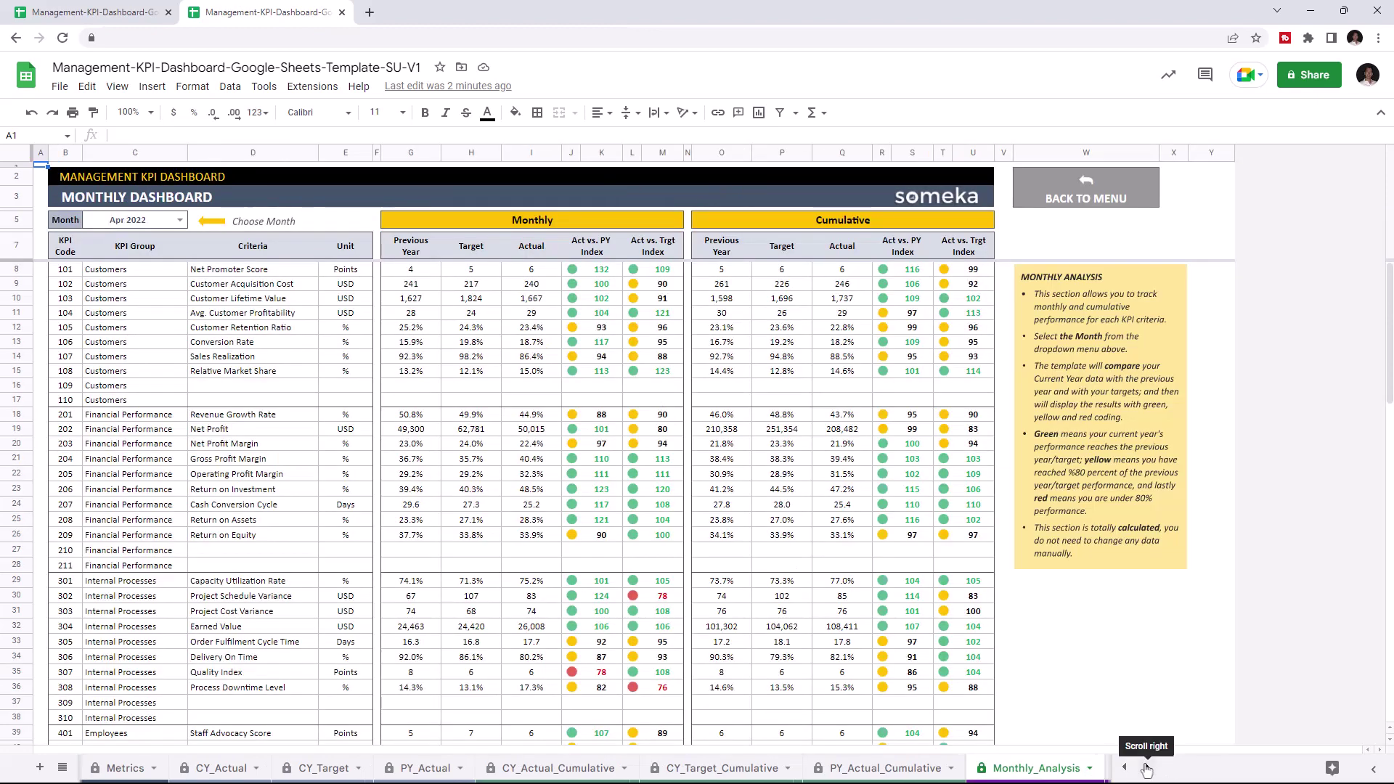
click(925, 769)
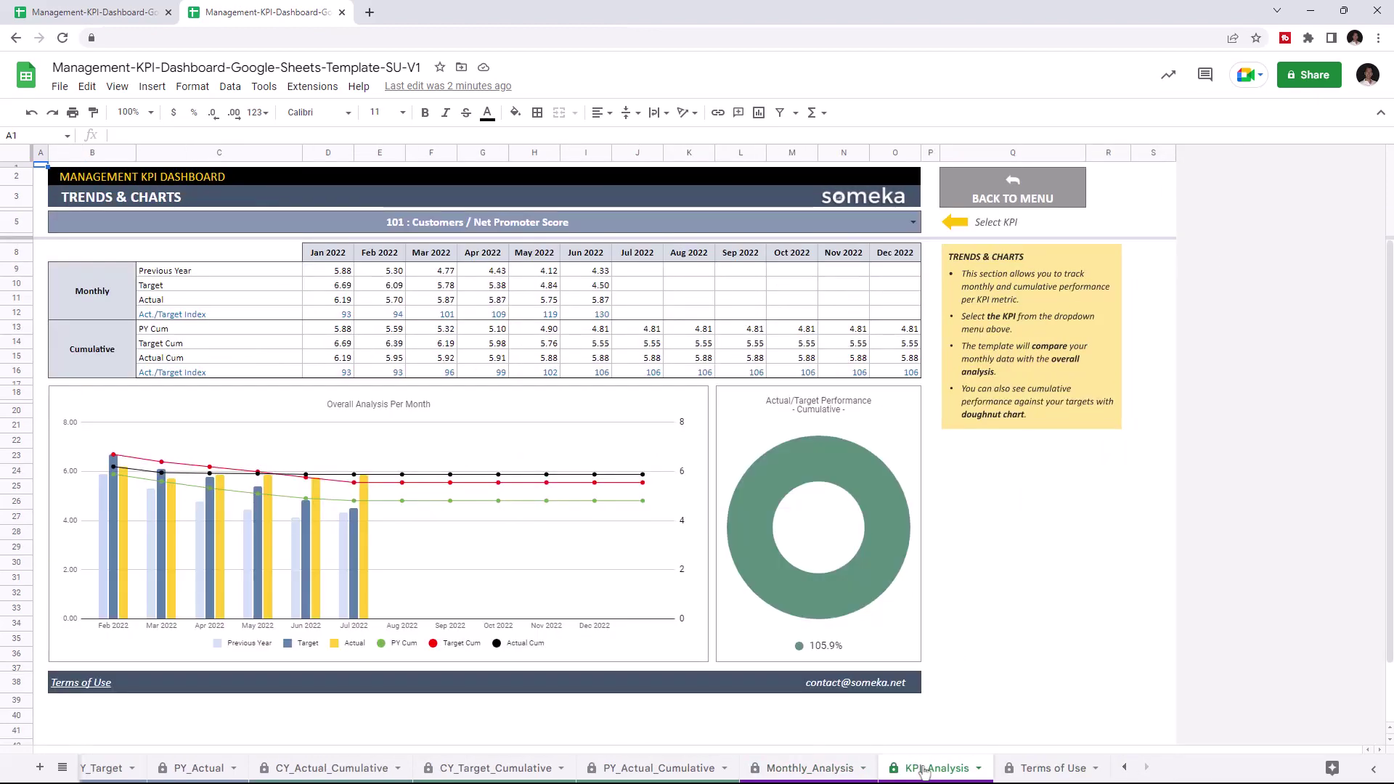
scroll(908, 770, up, 3)
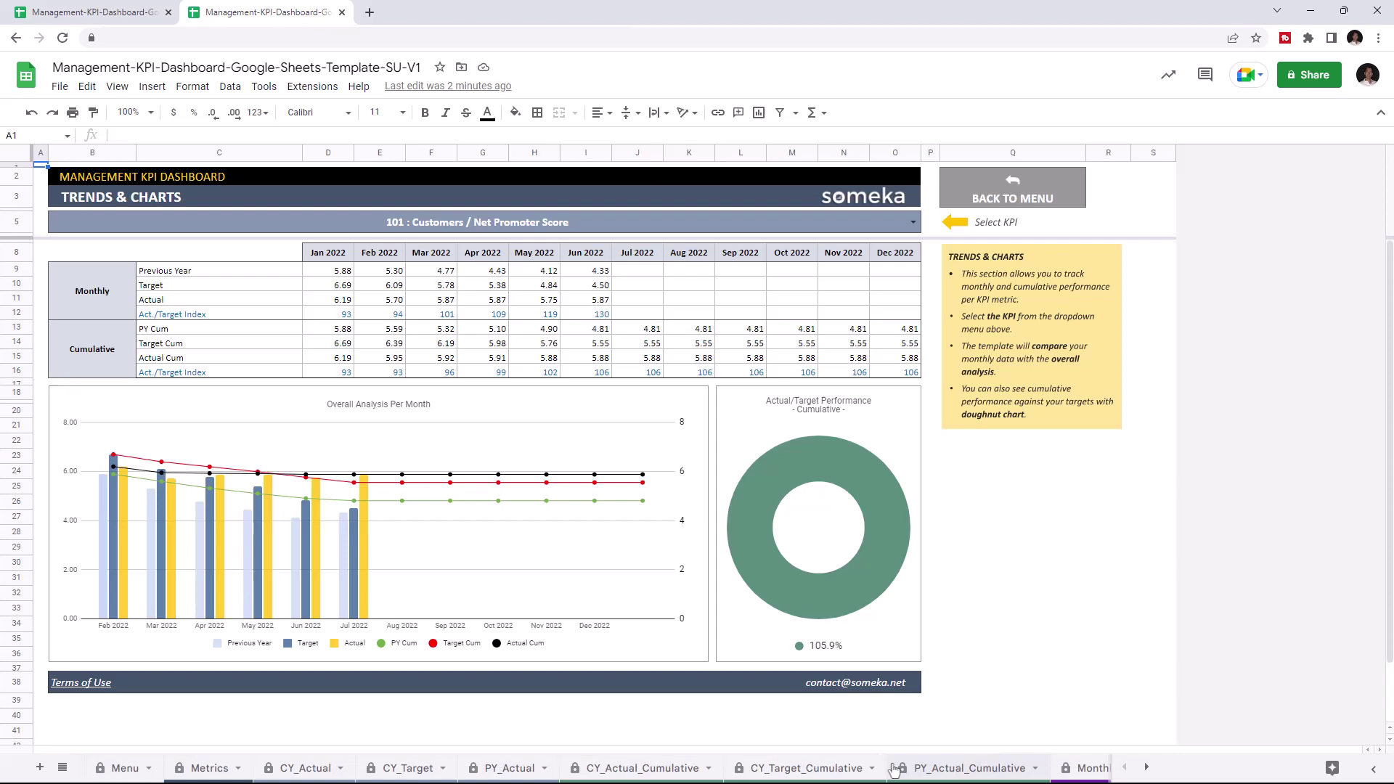
On Metrics, define KPI 210 as Profit in USD, with Lower Better No and cumulation Sum.
click(210, 768)
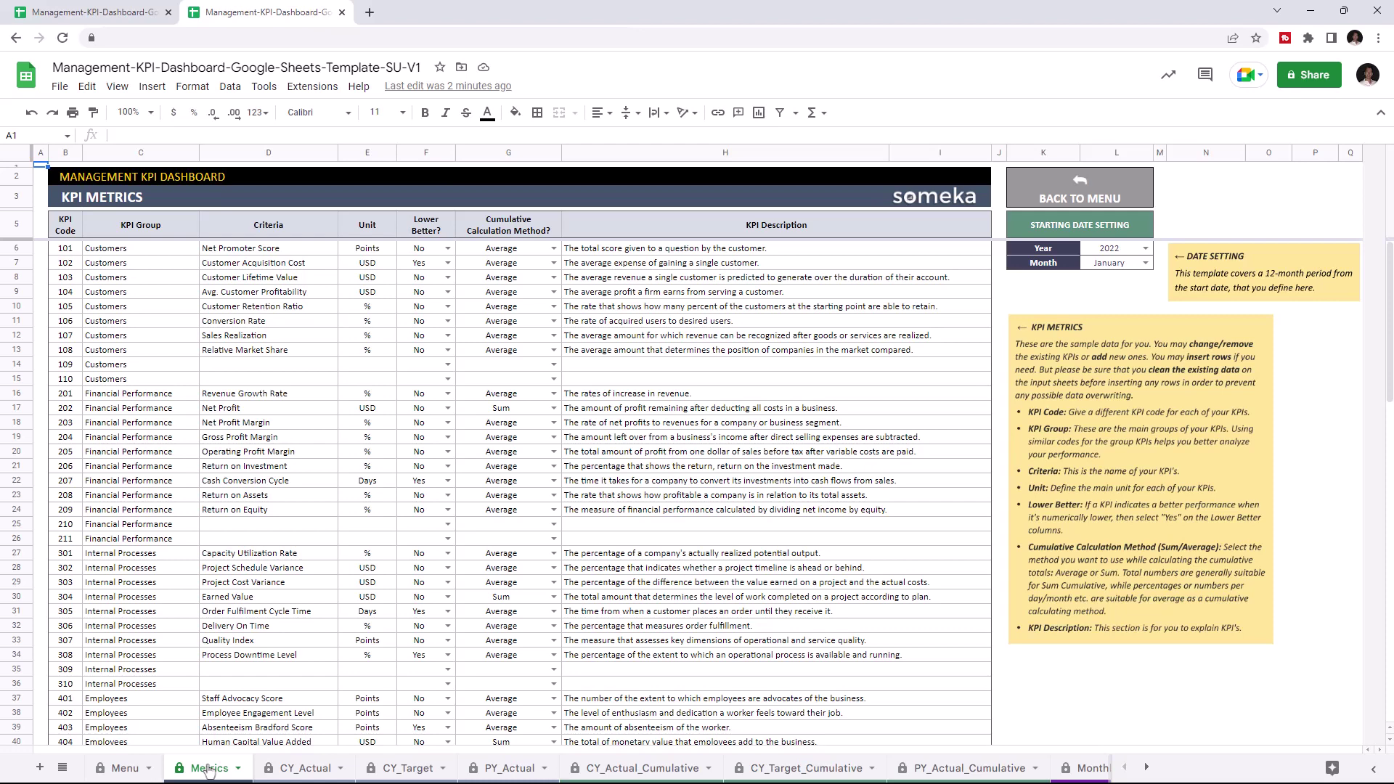
click(316, 524)
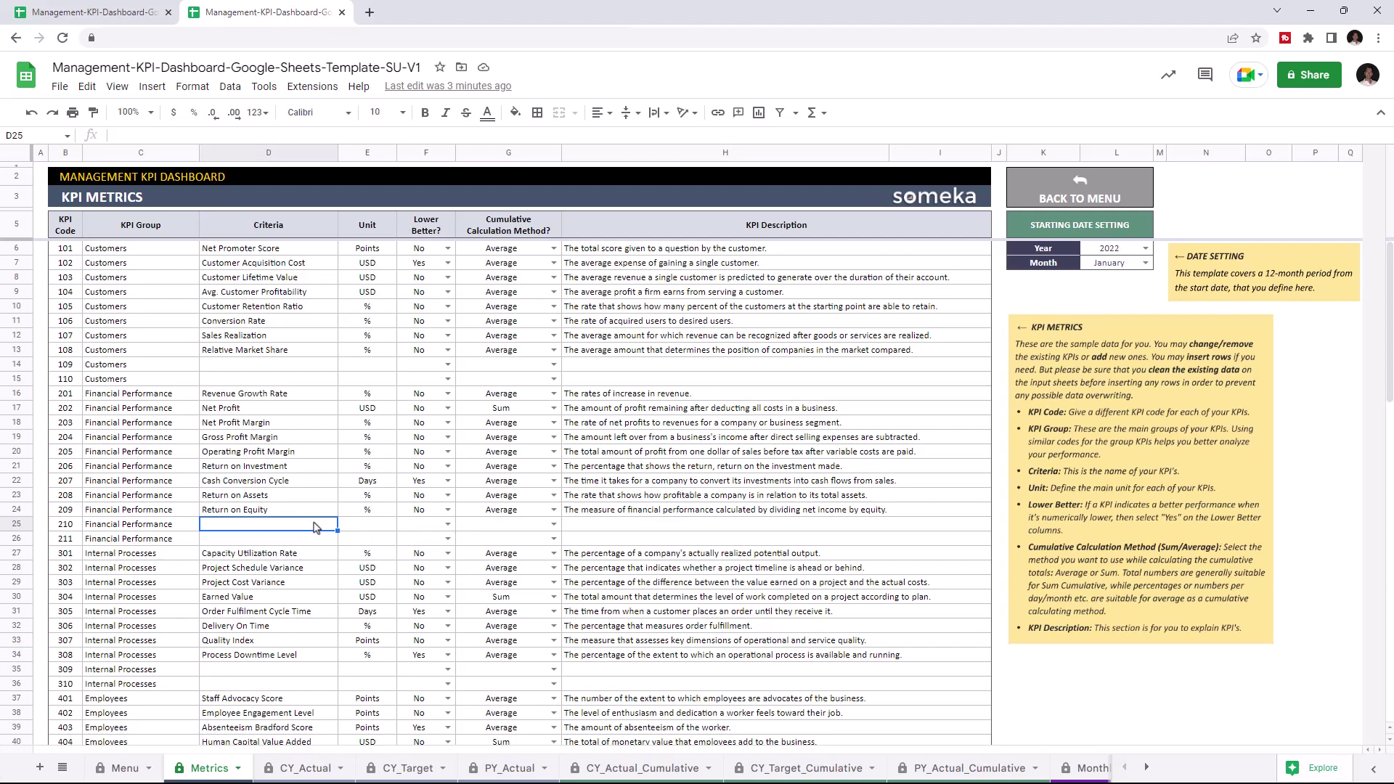
text(Profit)
click(383, 524)
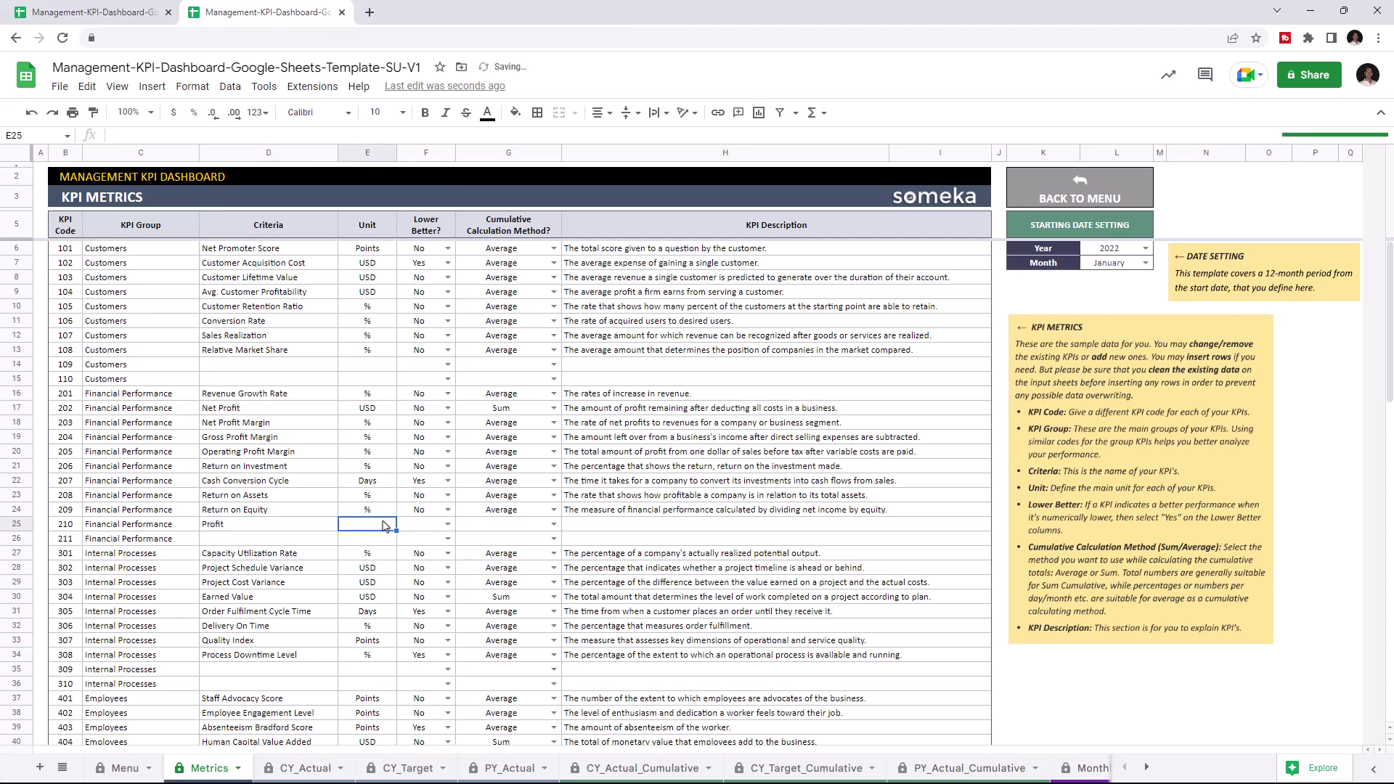
text(USD)
click(448, 524)
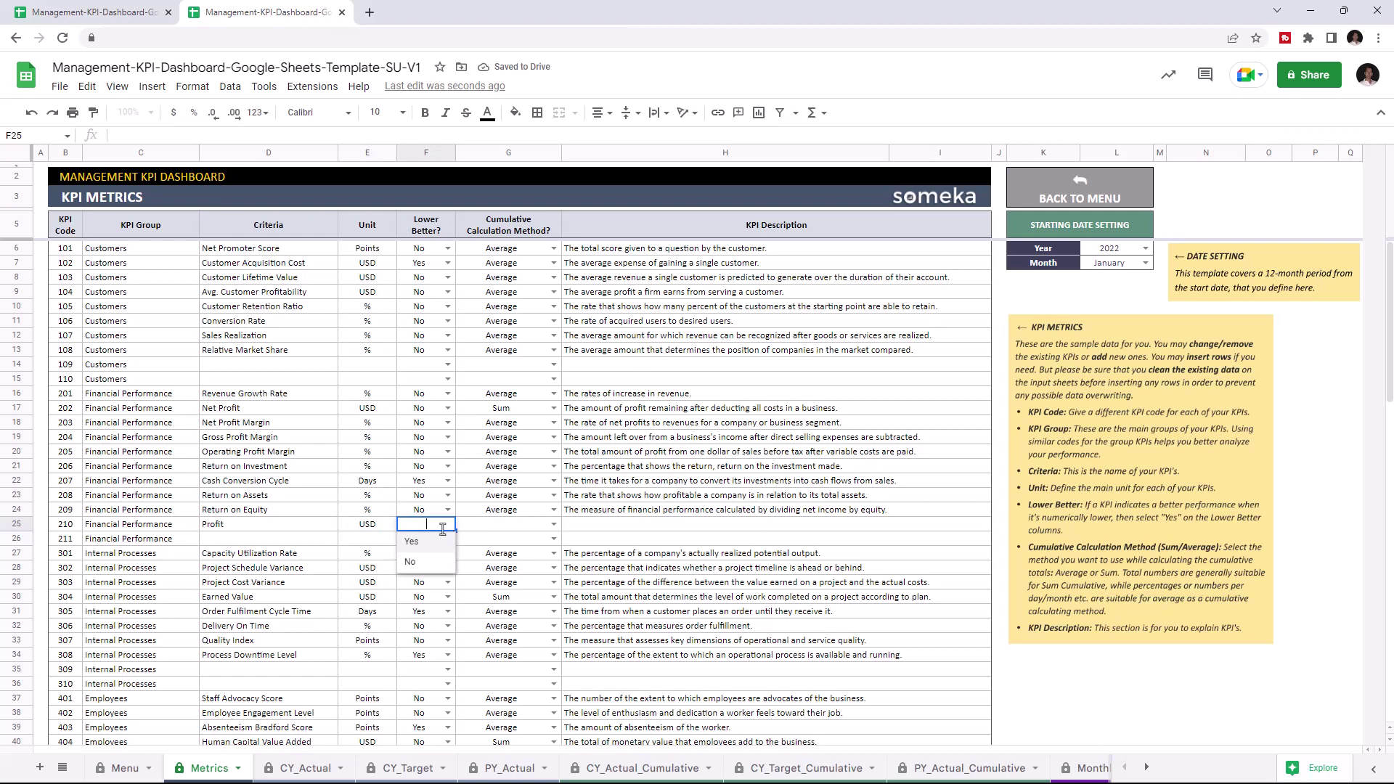
click(431, 567)
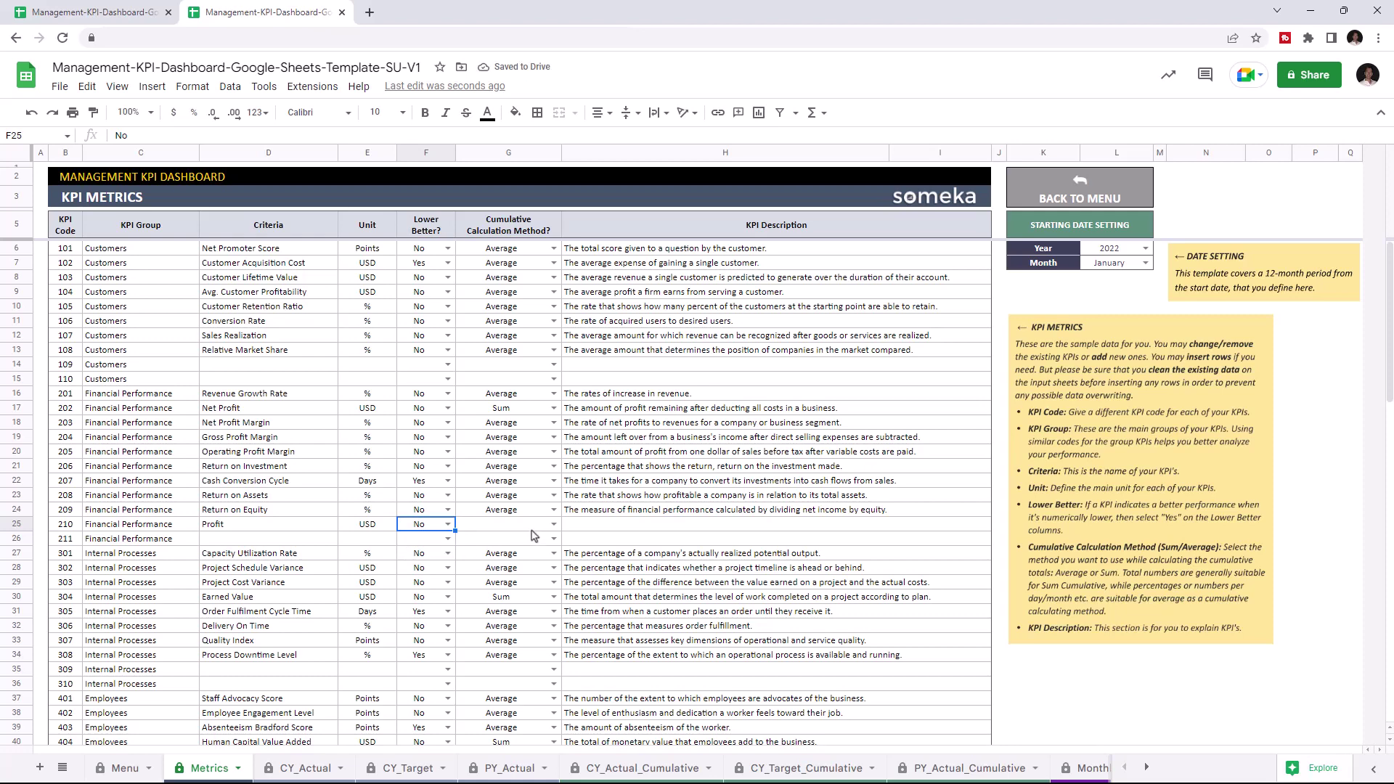
click(554, 523)
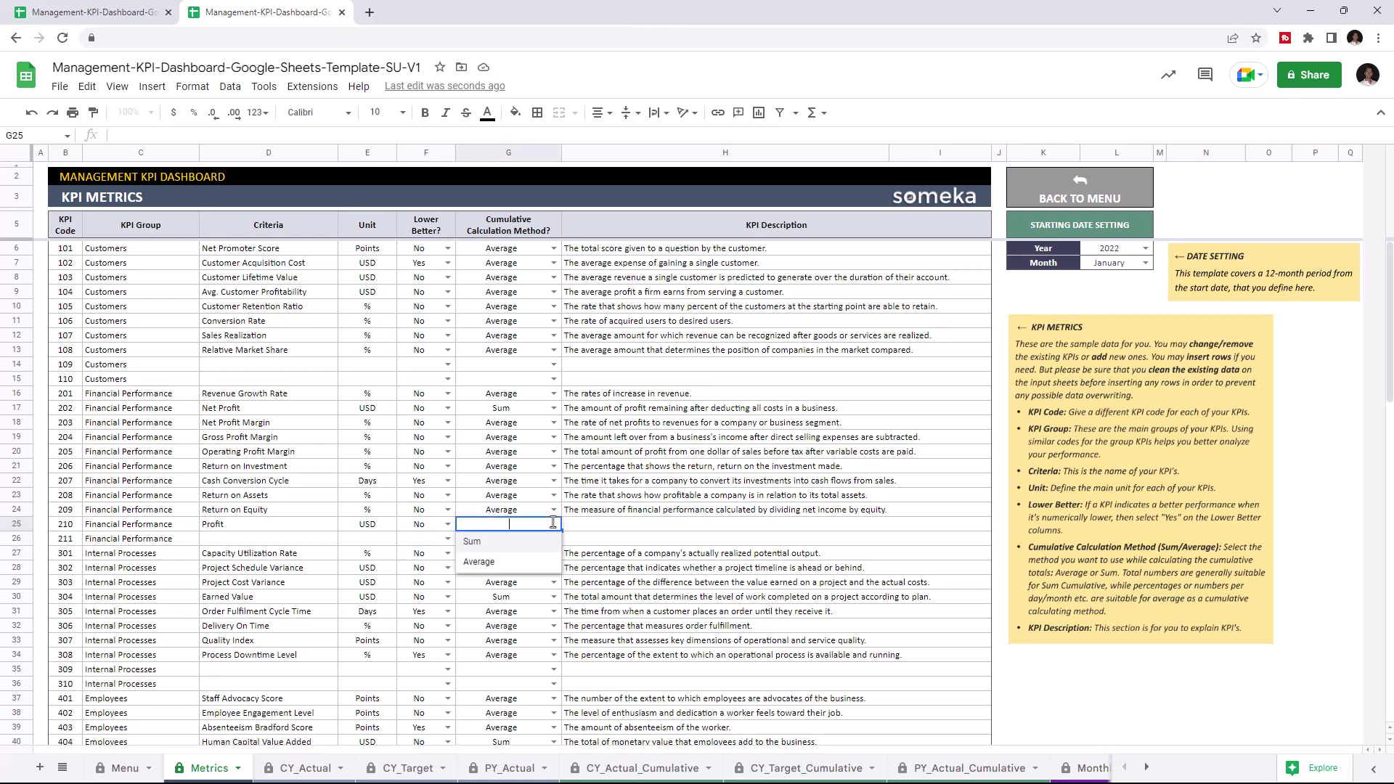
click(473, 544)
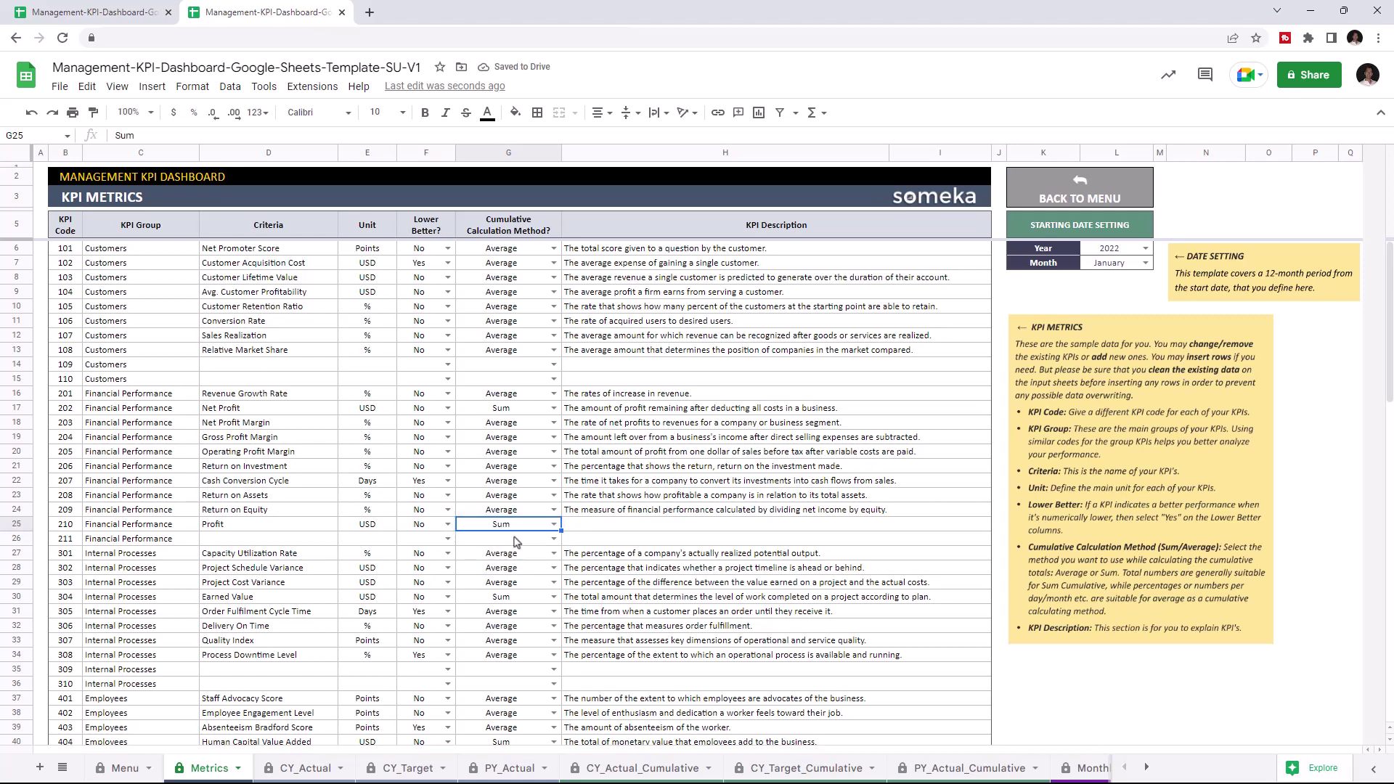
click(593, 526)
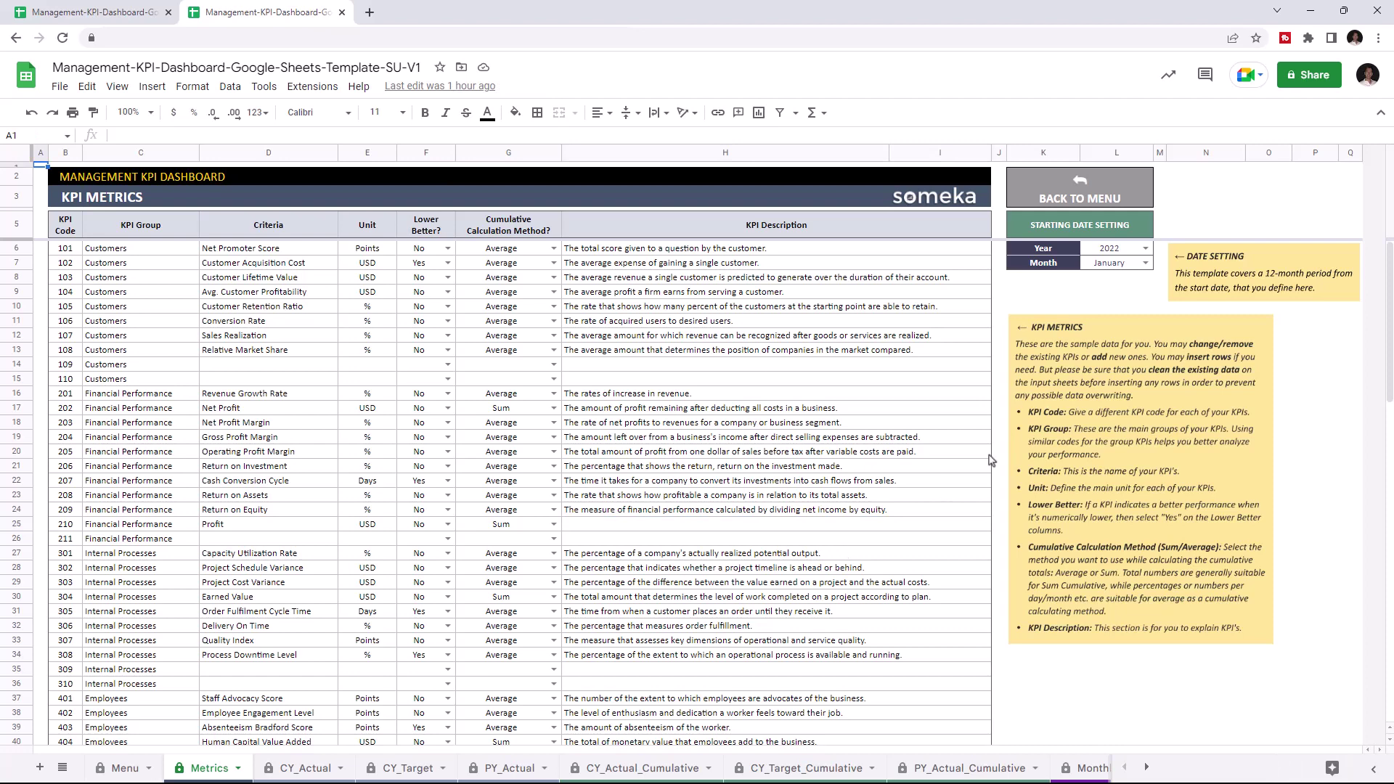
click(1146, 250)
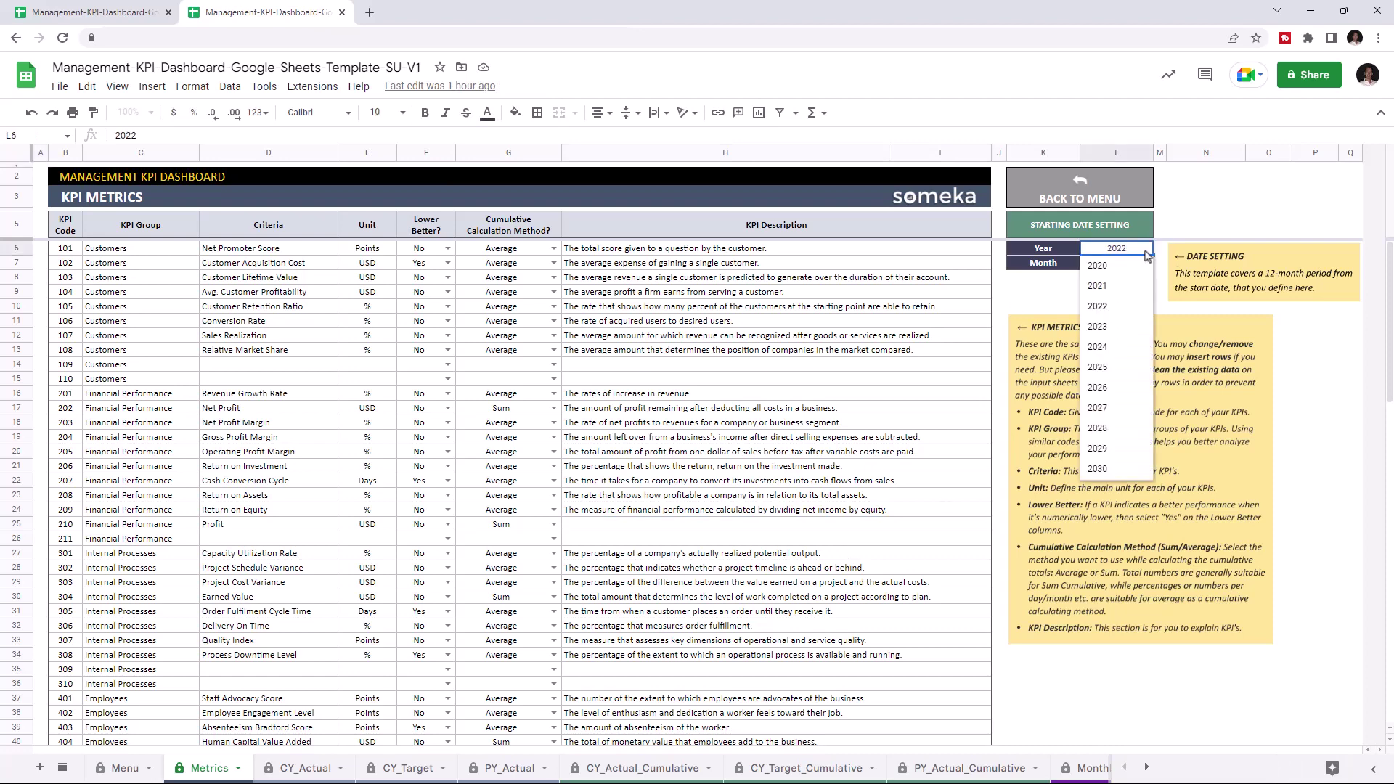
click(1141, 264)
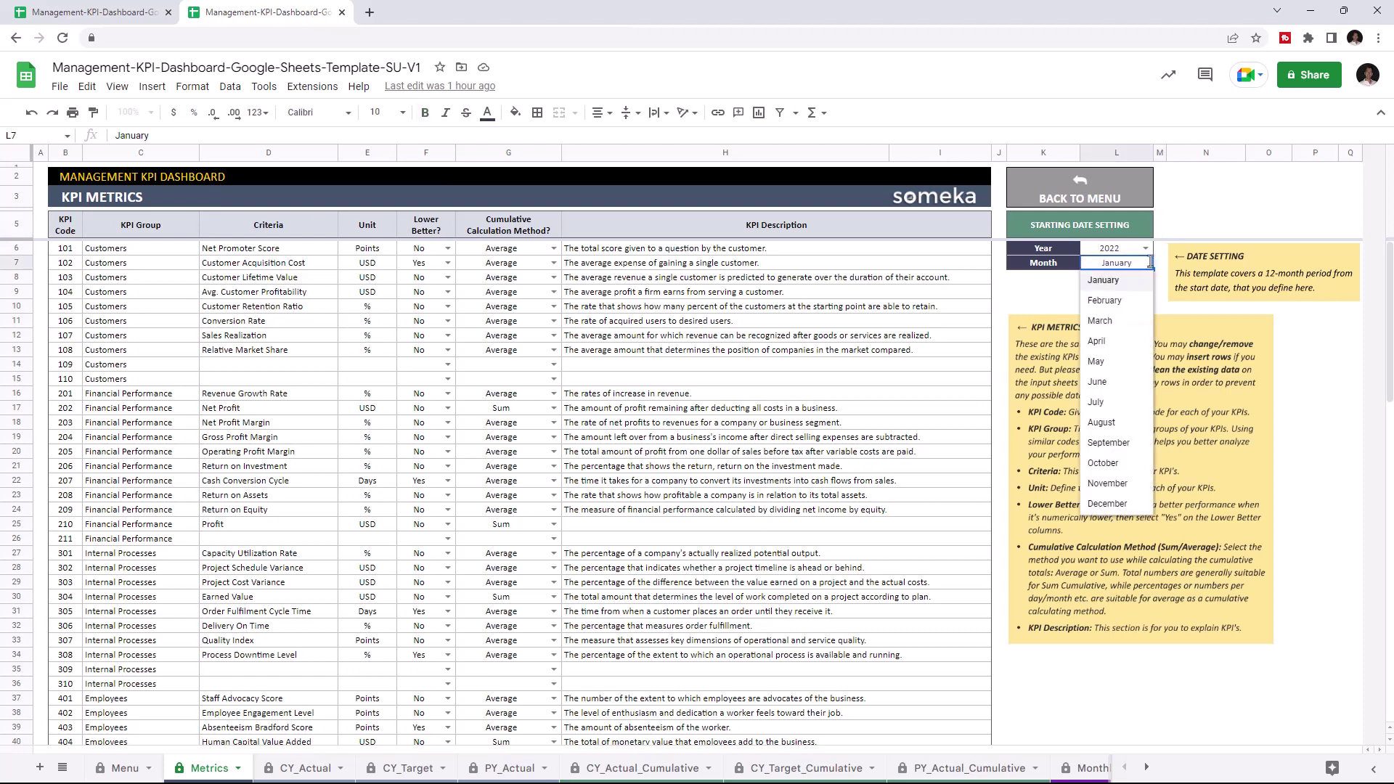
click(1103, 280)
click(592, 525)
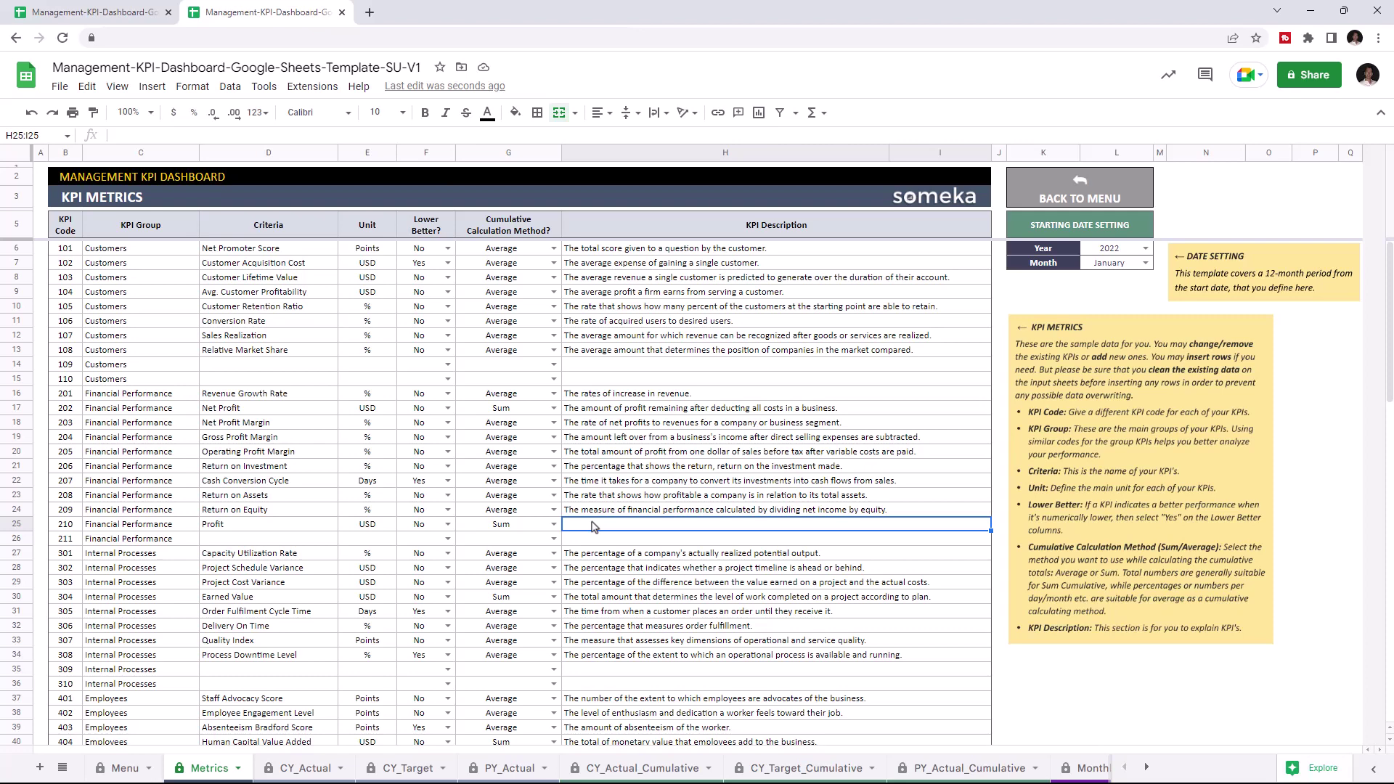
Enter Profit actuals on CY_Actual for Jan–Jun 2022: 20000, 18000, 19000, 21000, 22000, 24000.
click(305, 769)
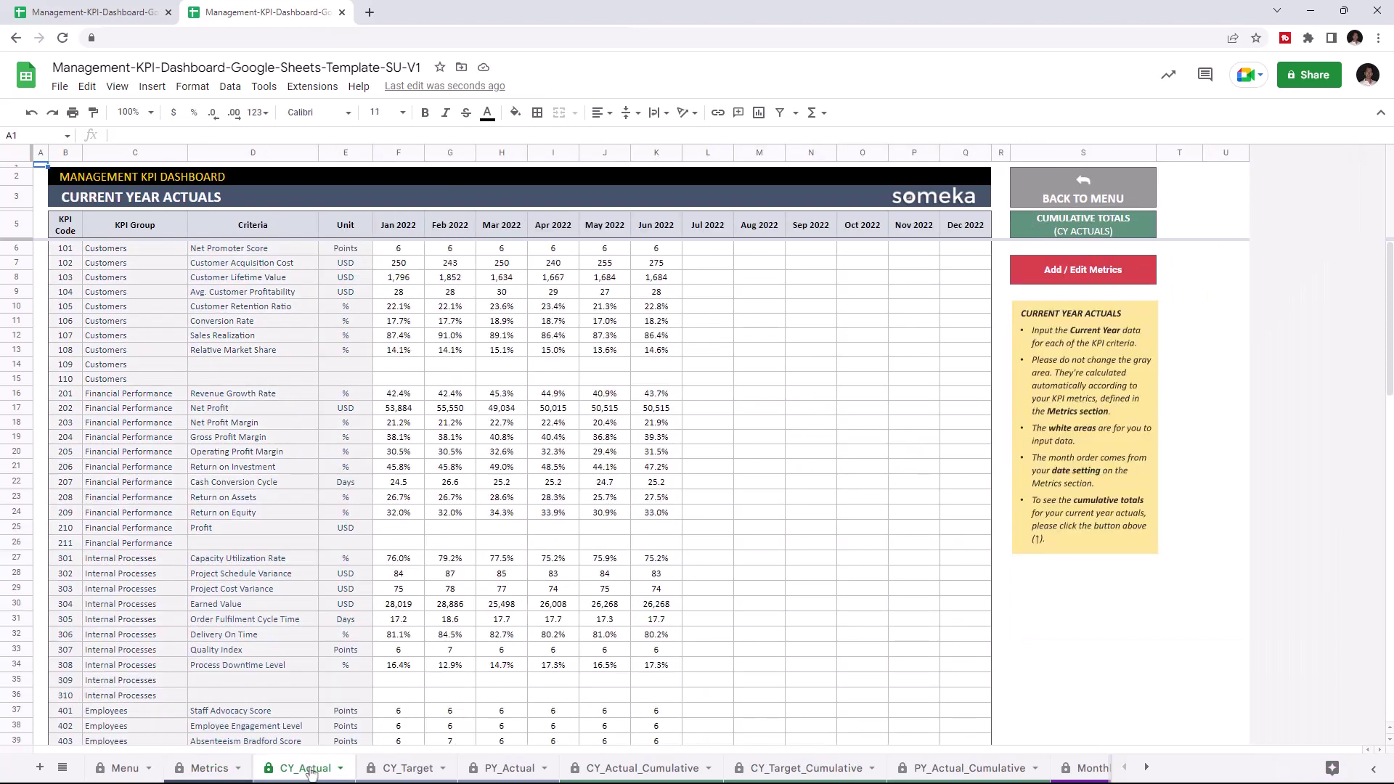
click(222, 531)
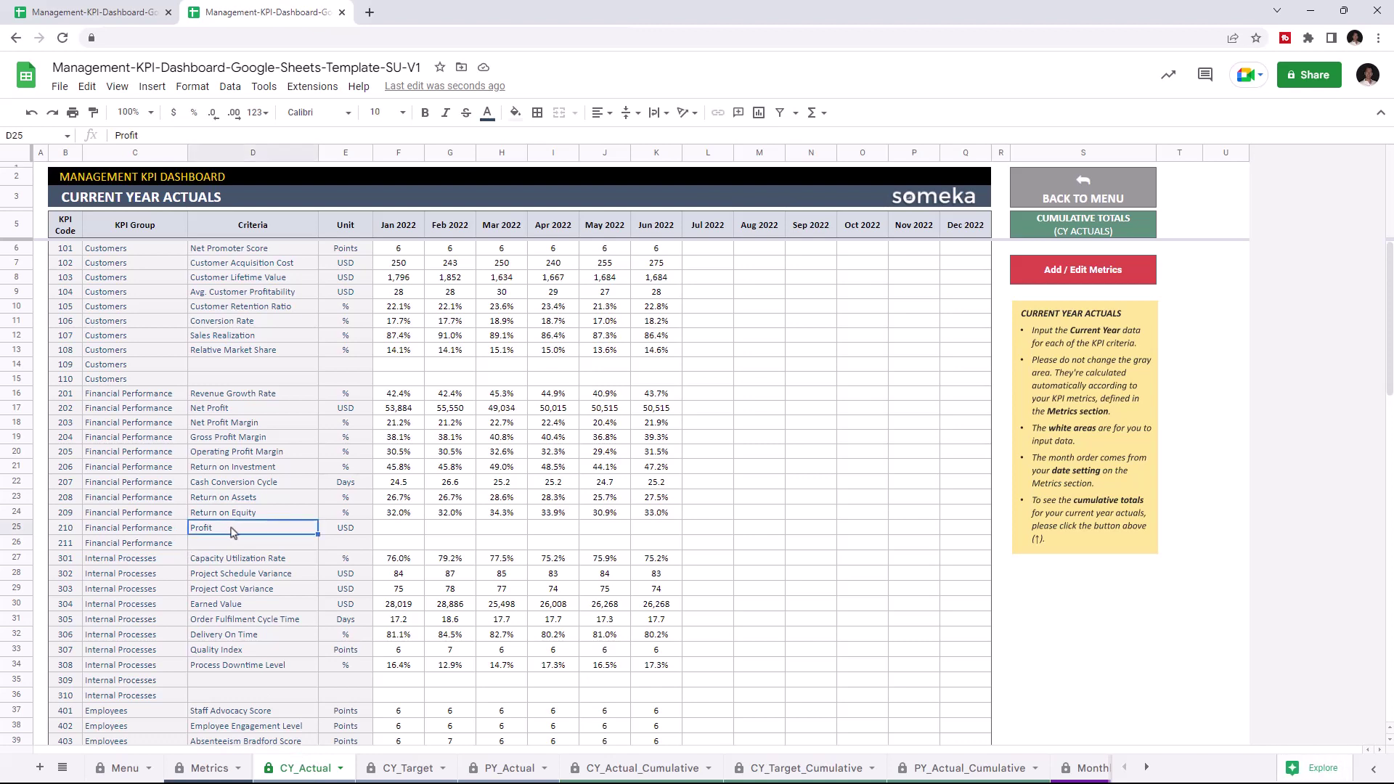
click(398, 531)
text(20000)
key(Tab)
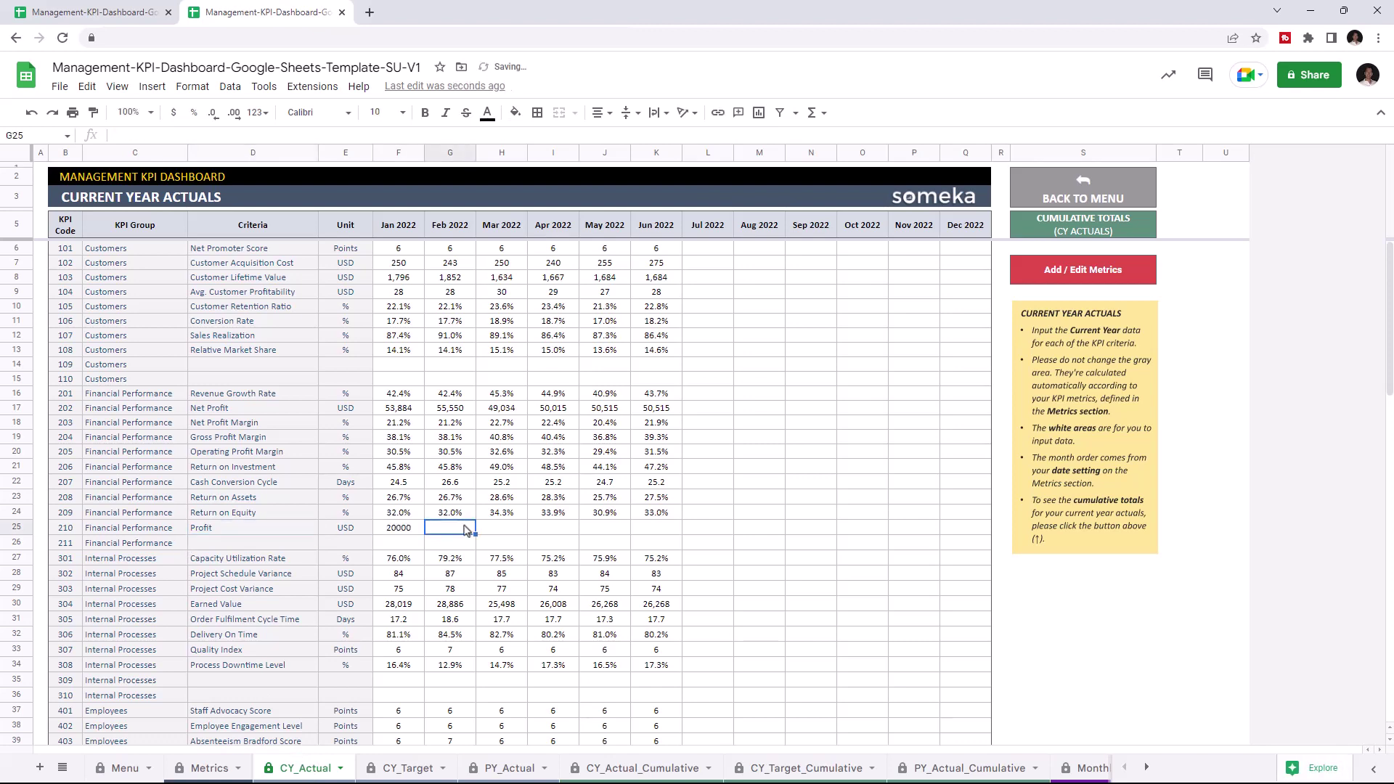
text(18000)
key(Tab)
text(19000)
key(Tab)
text(21000)
key(Tab)
text(22000)
key(Tab)
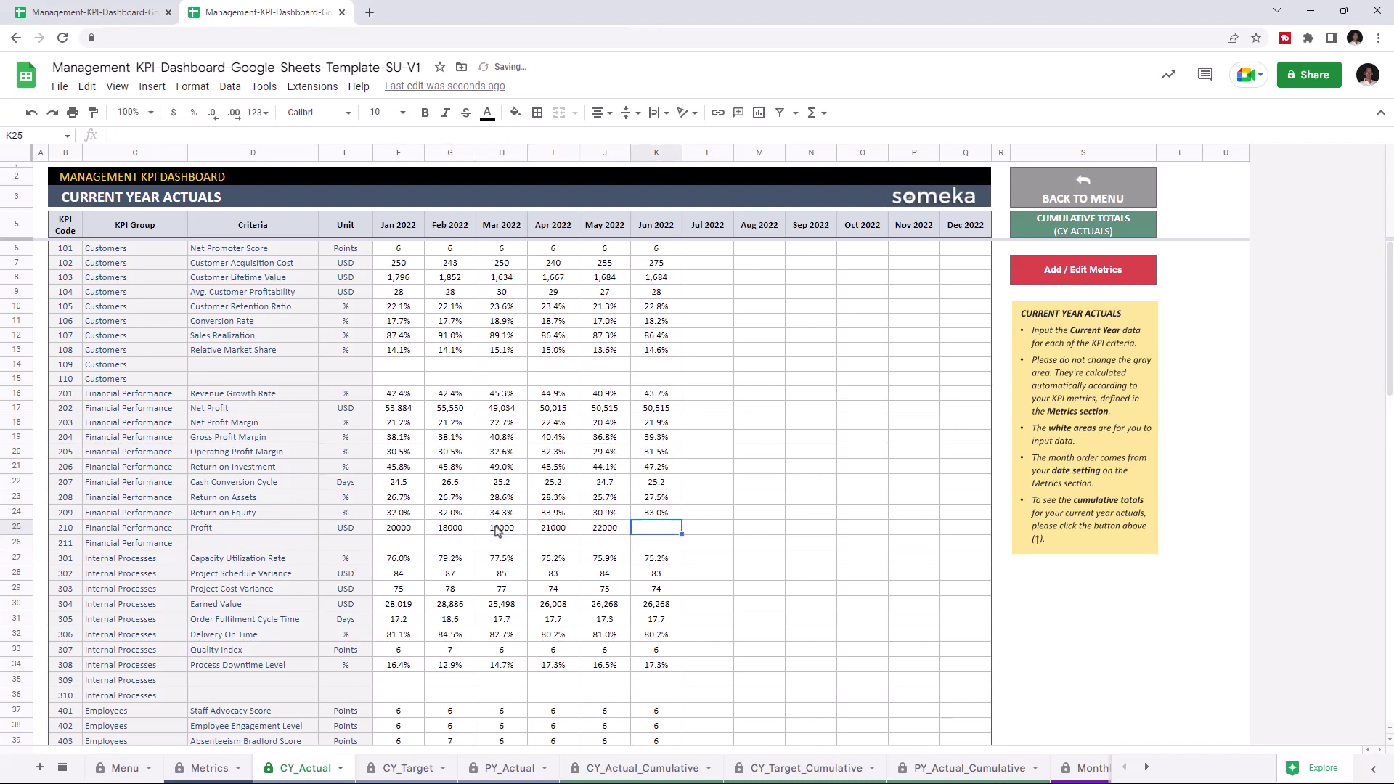
text(24000)
On CY_Target, enter a 20000 Profit target for January, February and March.
click(412, 769)
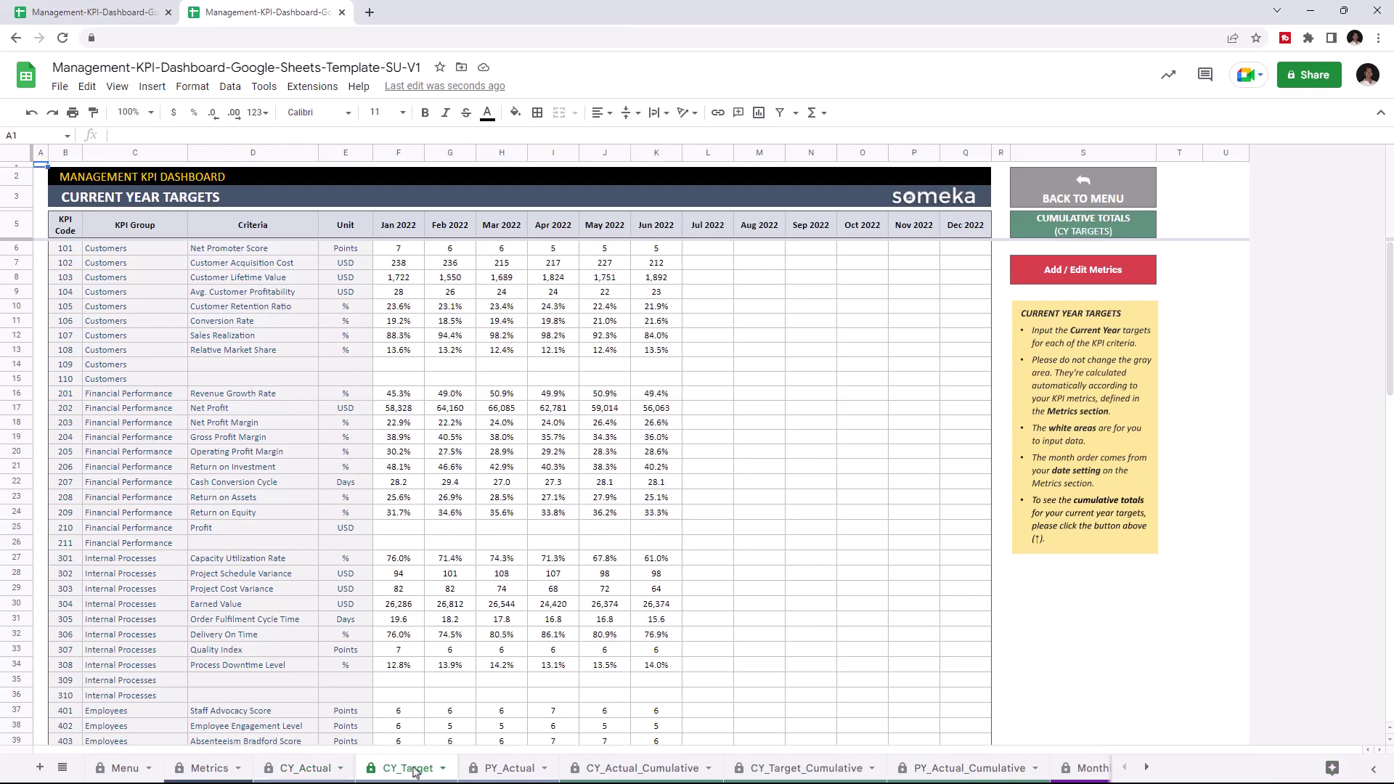
click(411, 531)
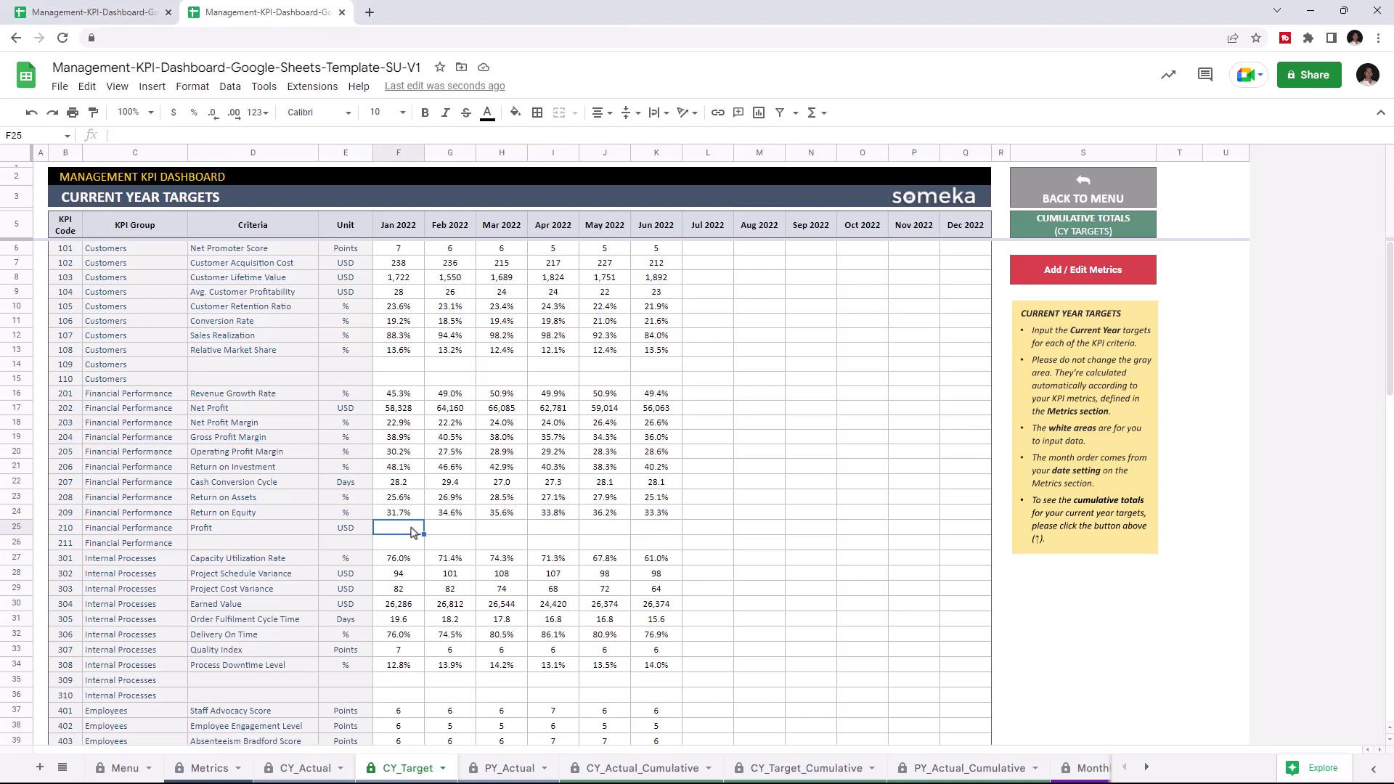
text(20000)
key(Tab)
text(20000)
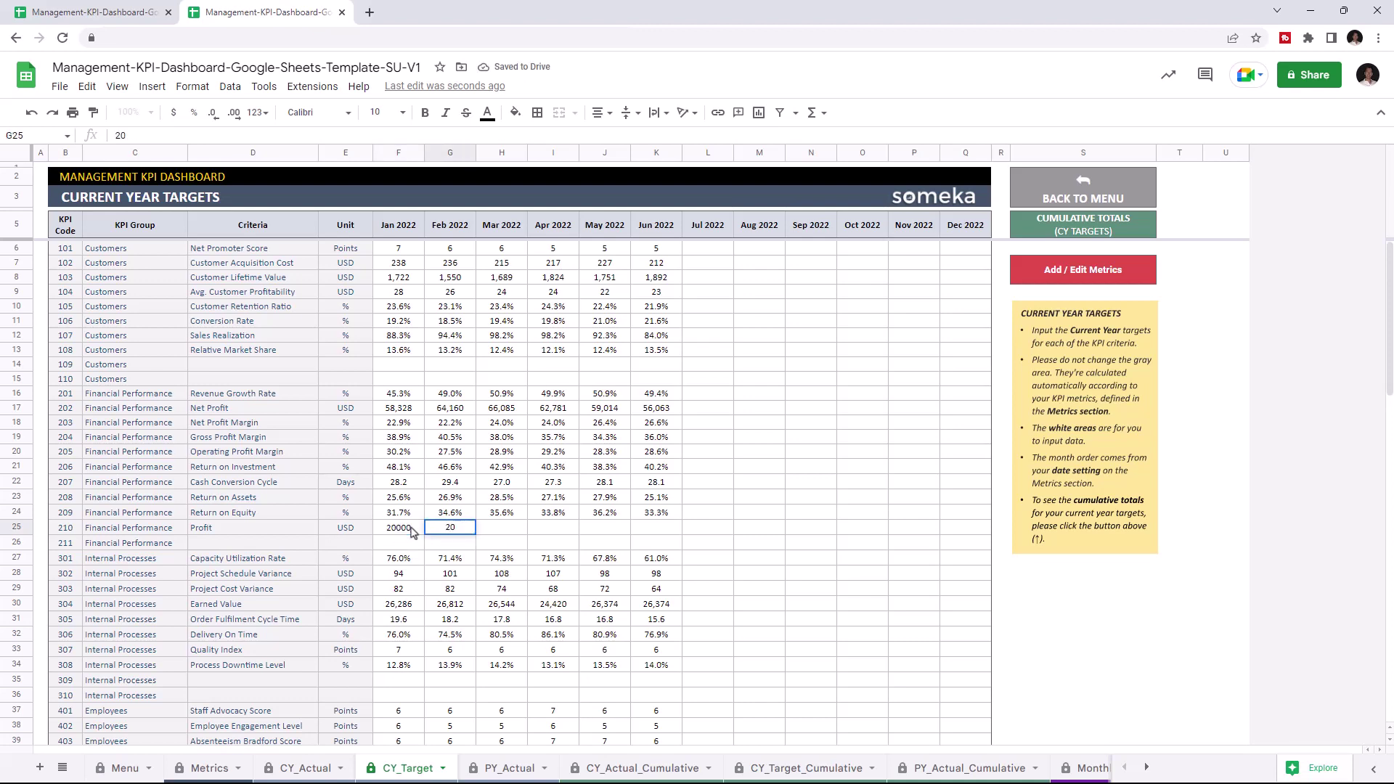
key(Tab)
text(20000)
key(Tab)
Enter a 22000 Profit target for April, May and June.
text(22000)
key(Tab)
text(22000)
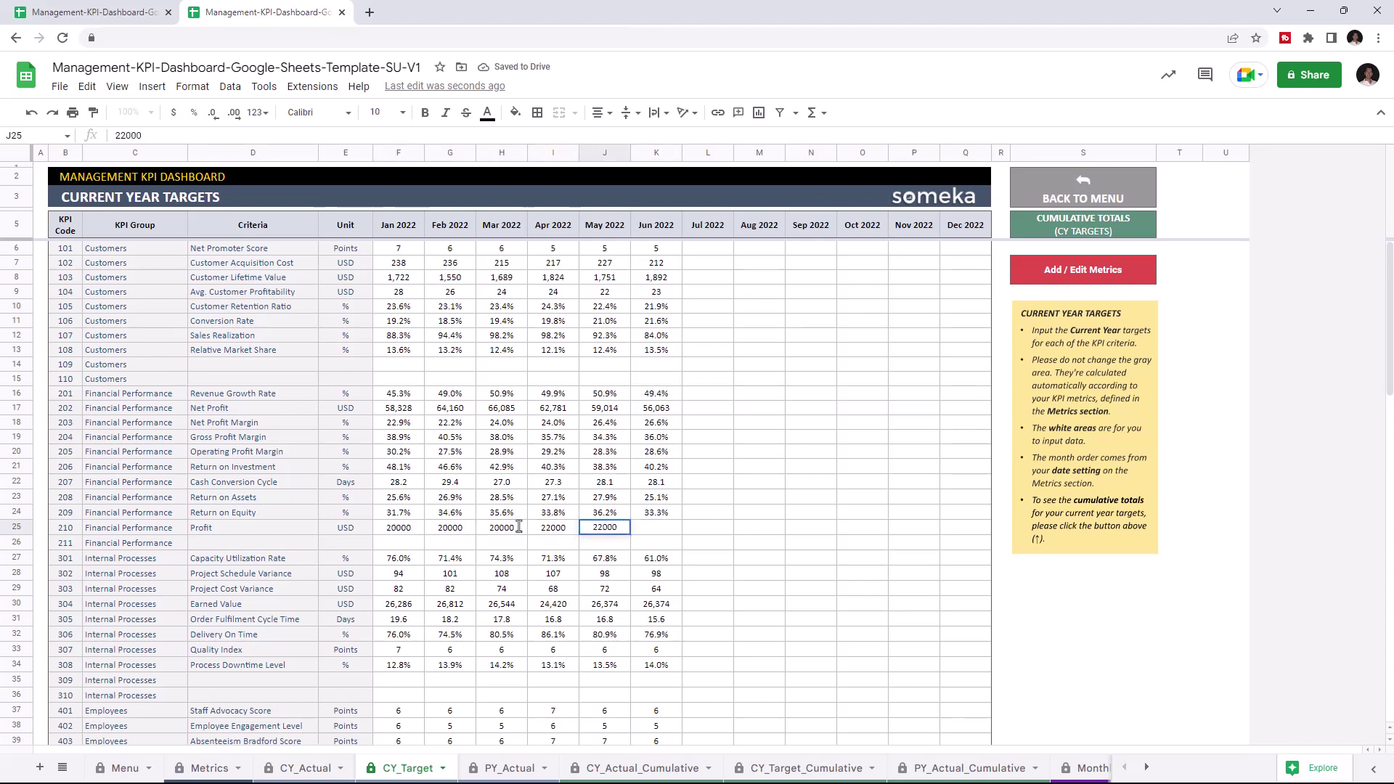
key(Tab)
text(22000)
click(503, 773)
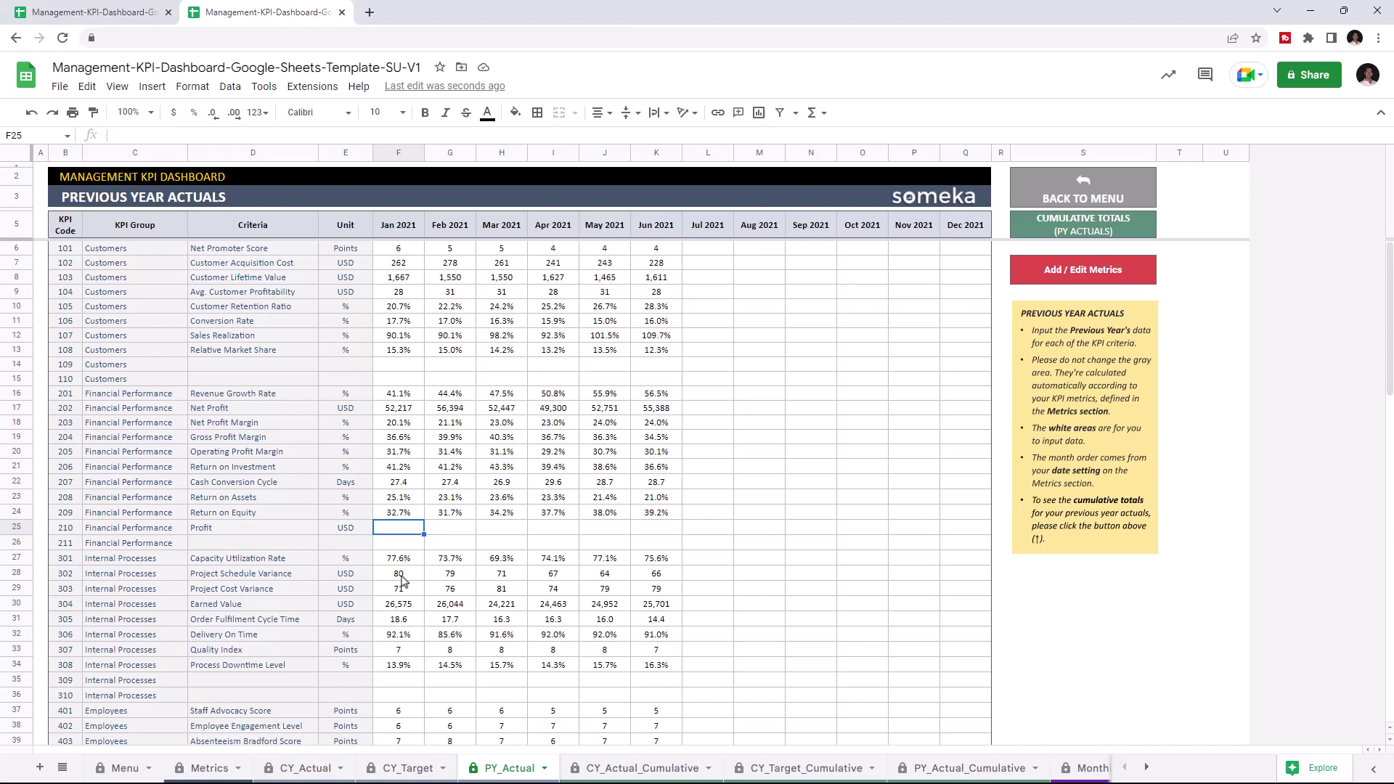
Fill PY_Actual's Profit row with 18000 for January through June 2021.
text(18000)
drag(424, 535, 658, 535)
click(446, 545)
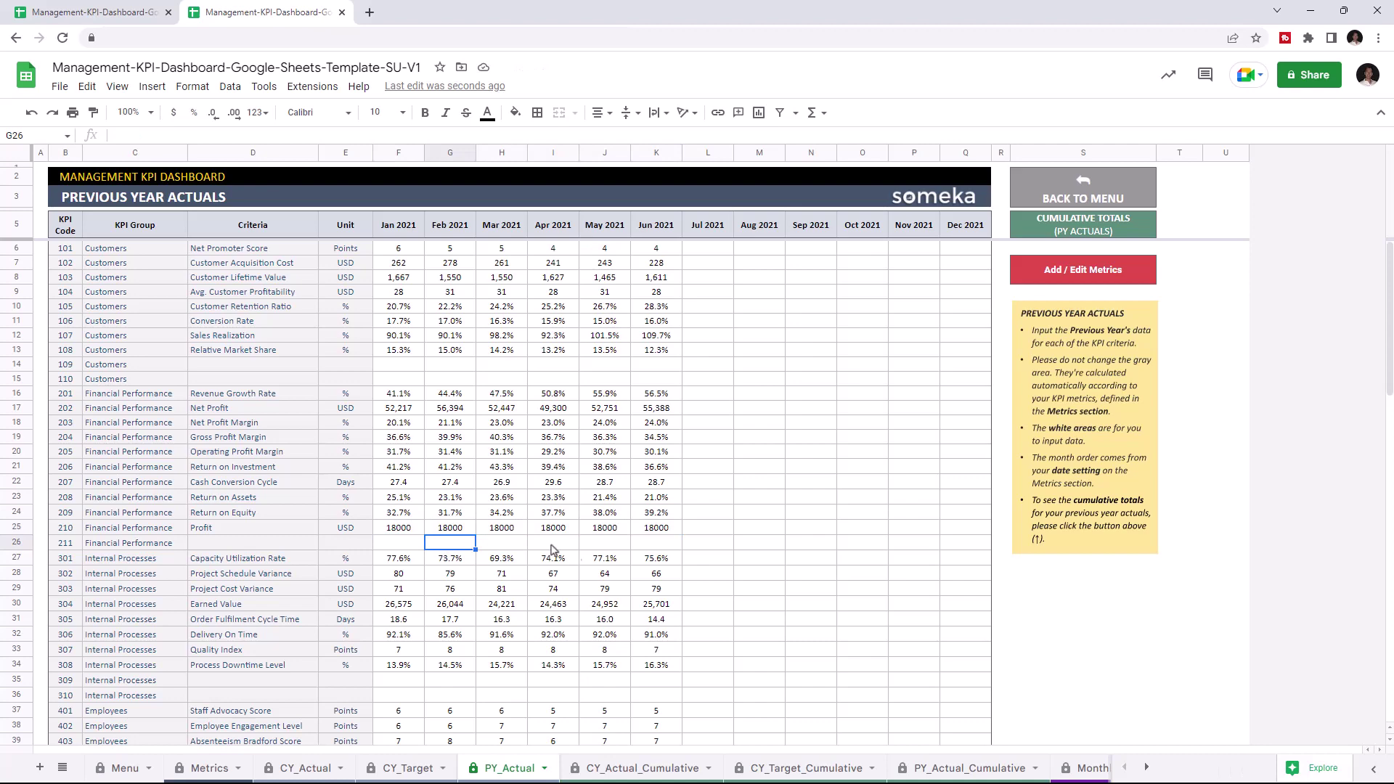
click(647, 777)
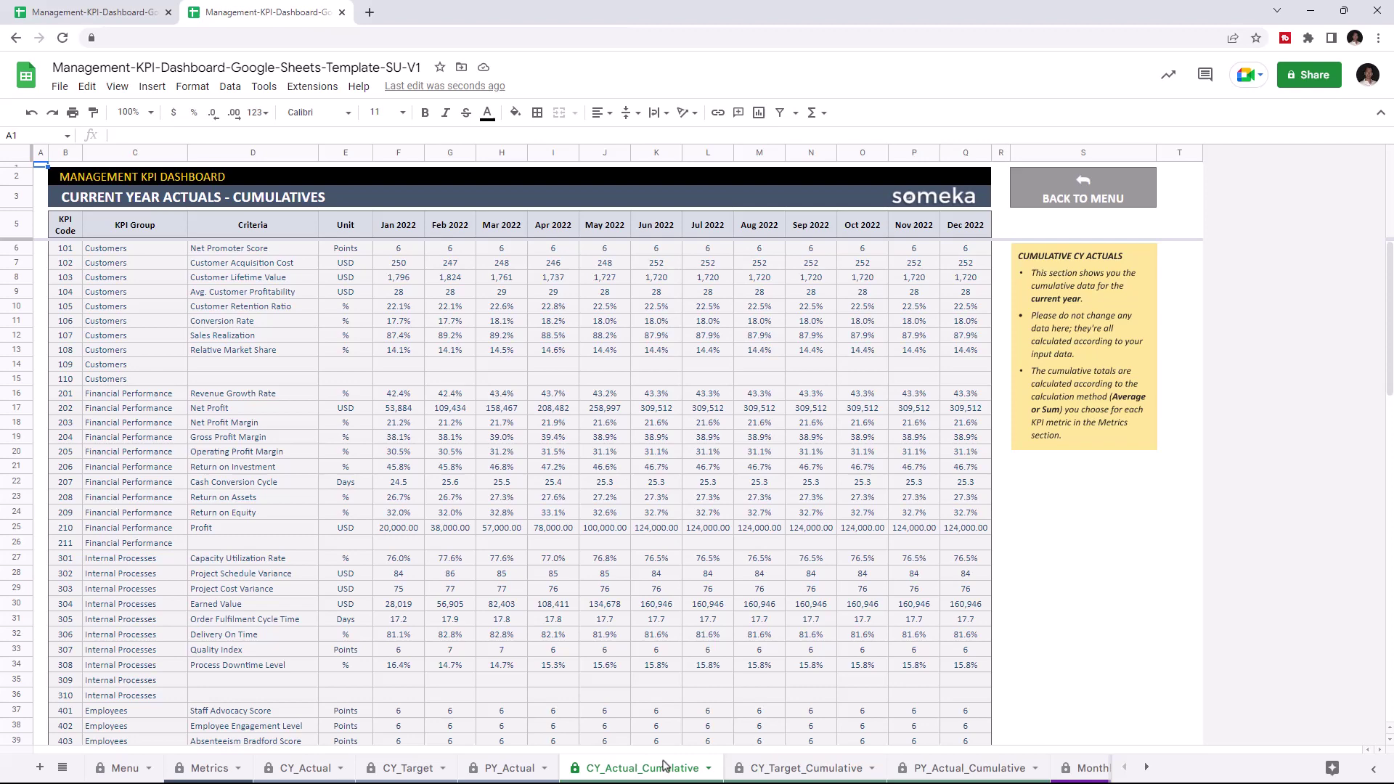
Review the CY_Target_Cumulative and PY_Actual_Cumulative sheets, then the Monthly_Analysis dashboard.
click(809, 768)
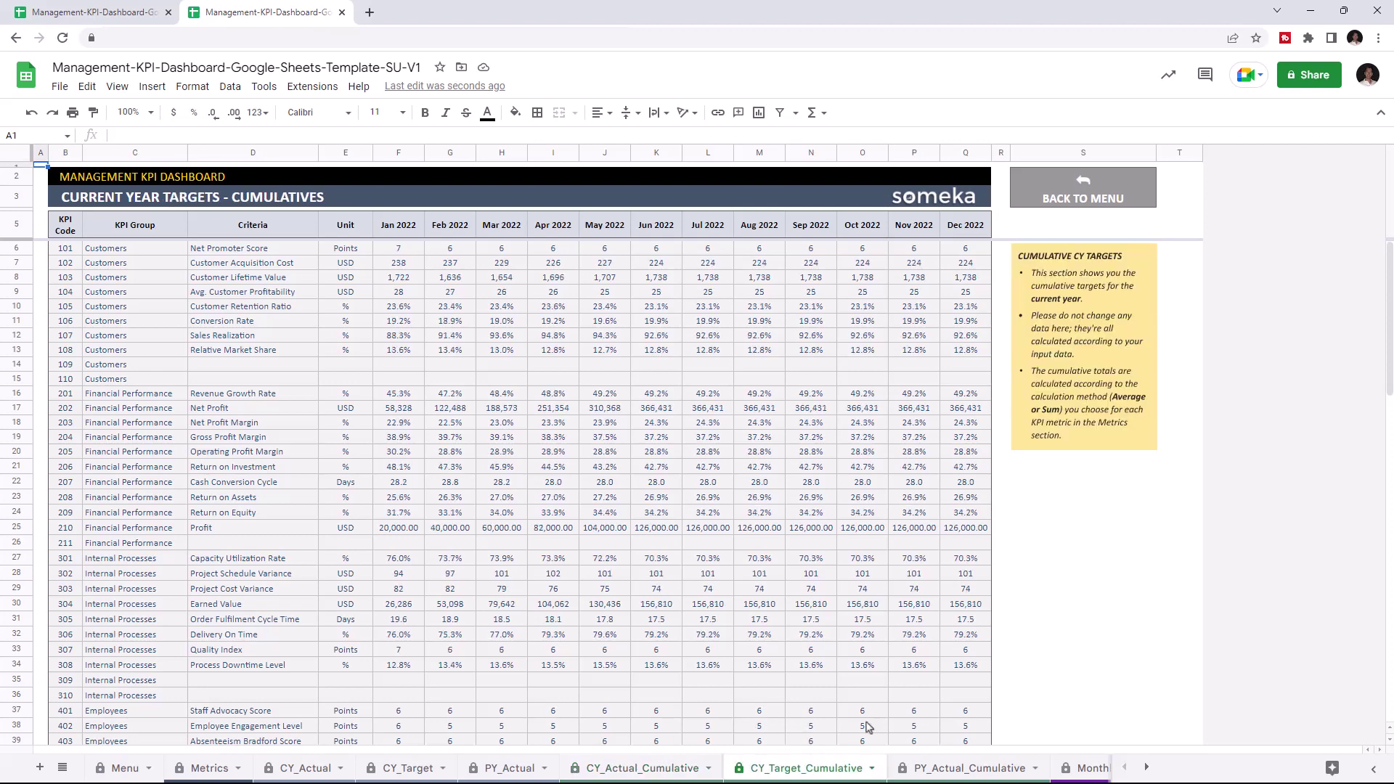
click(948, 768)
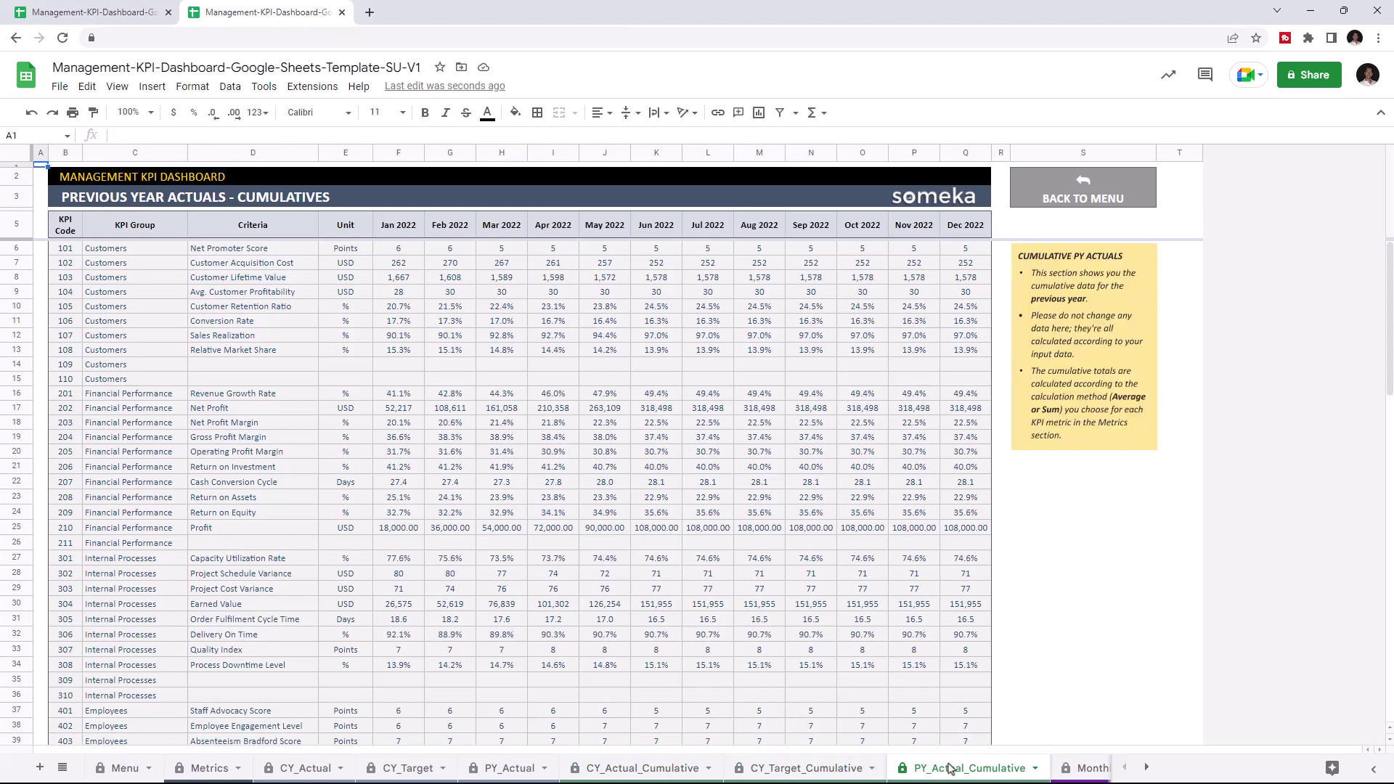
click(1089, 772)
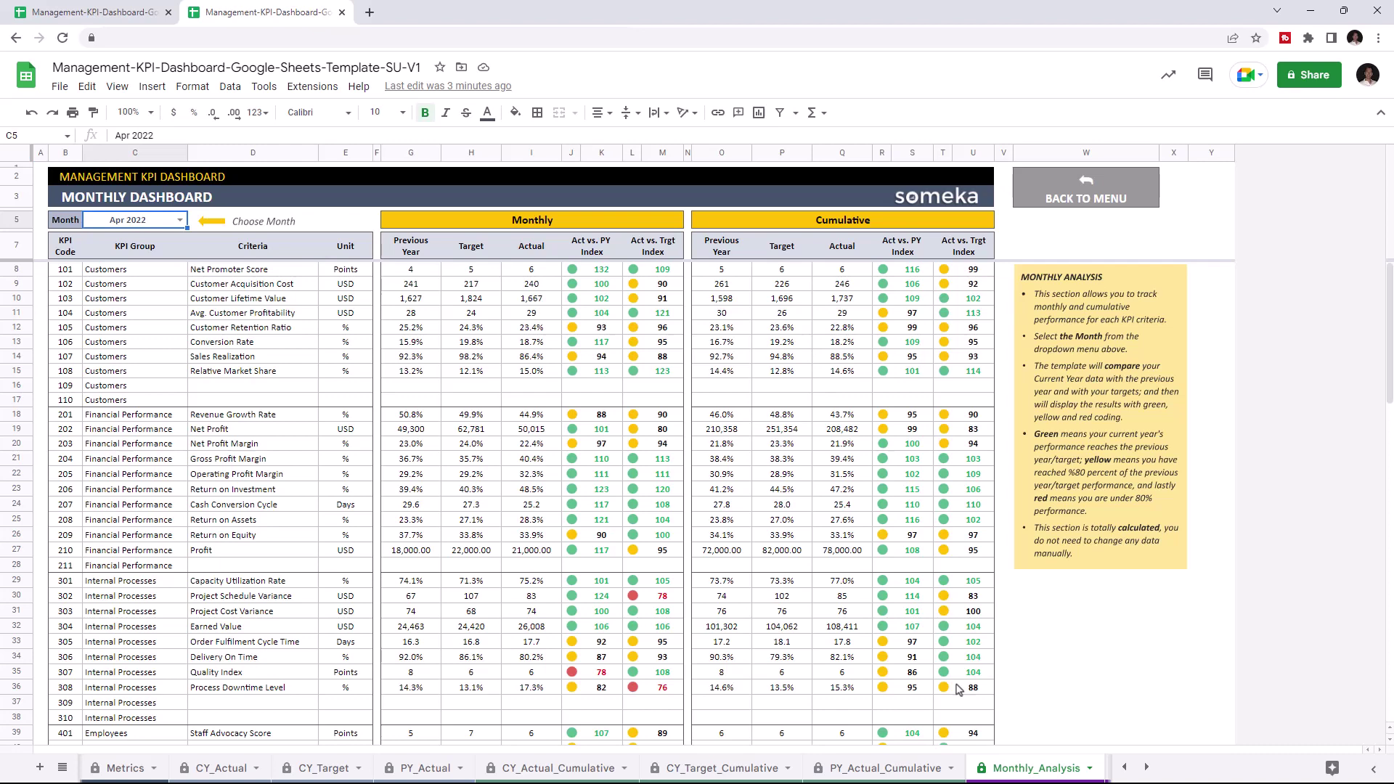
Try several months in the dashboard's Month selector, including May 2022, ending on Feb 2022.
click(182, 221)
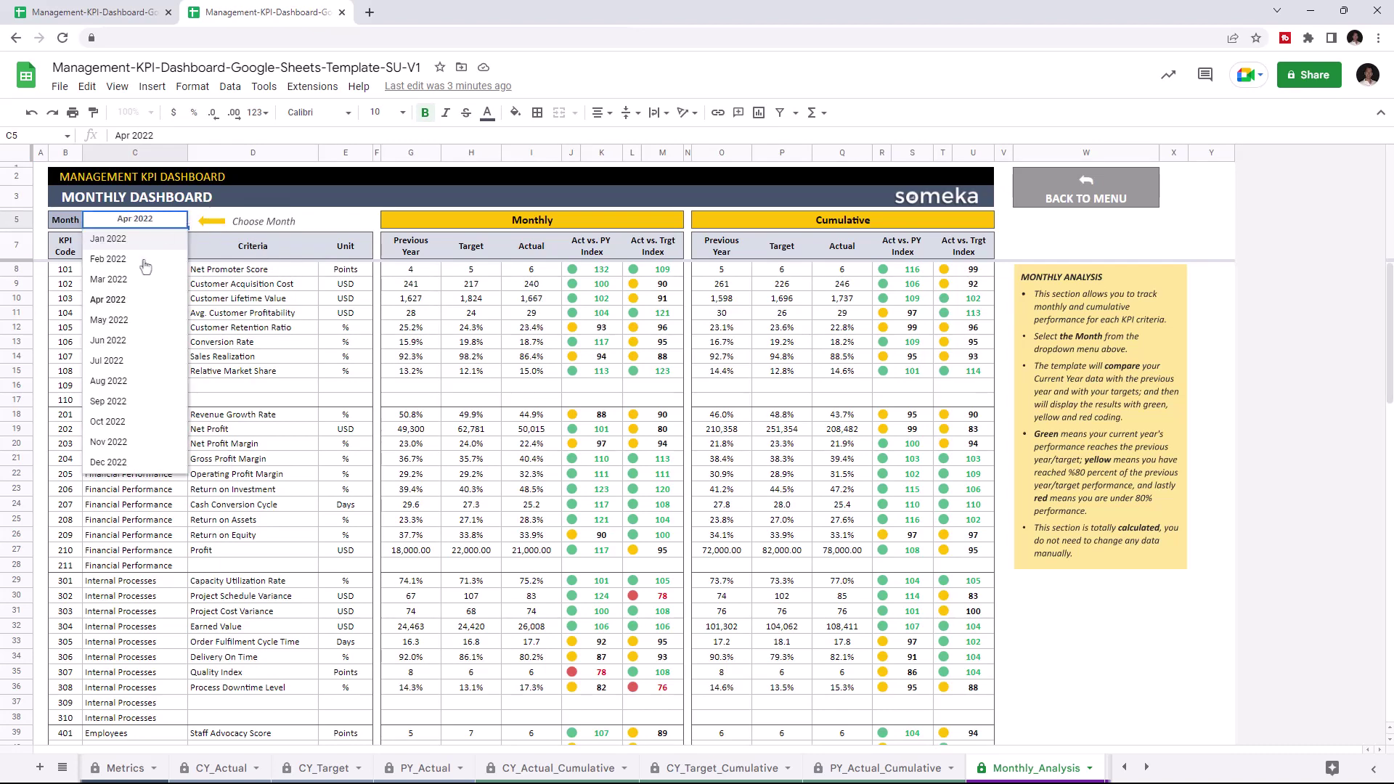
click(108, 319)
click(180, 219)
click(122, 371)
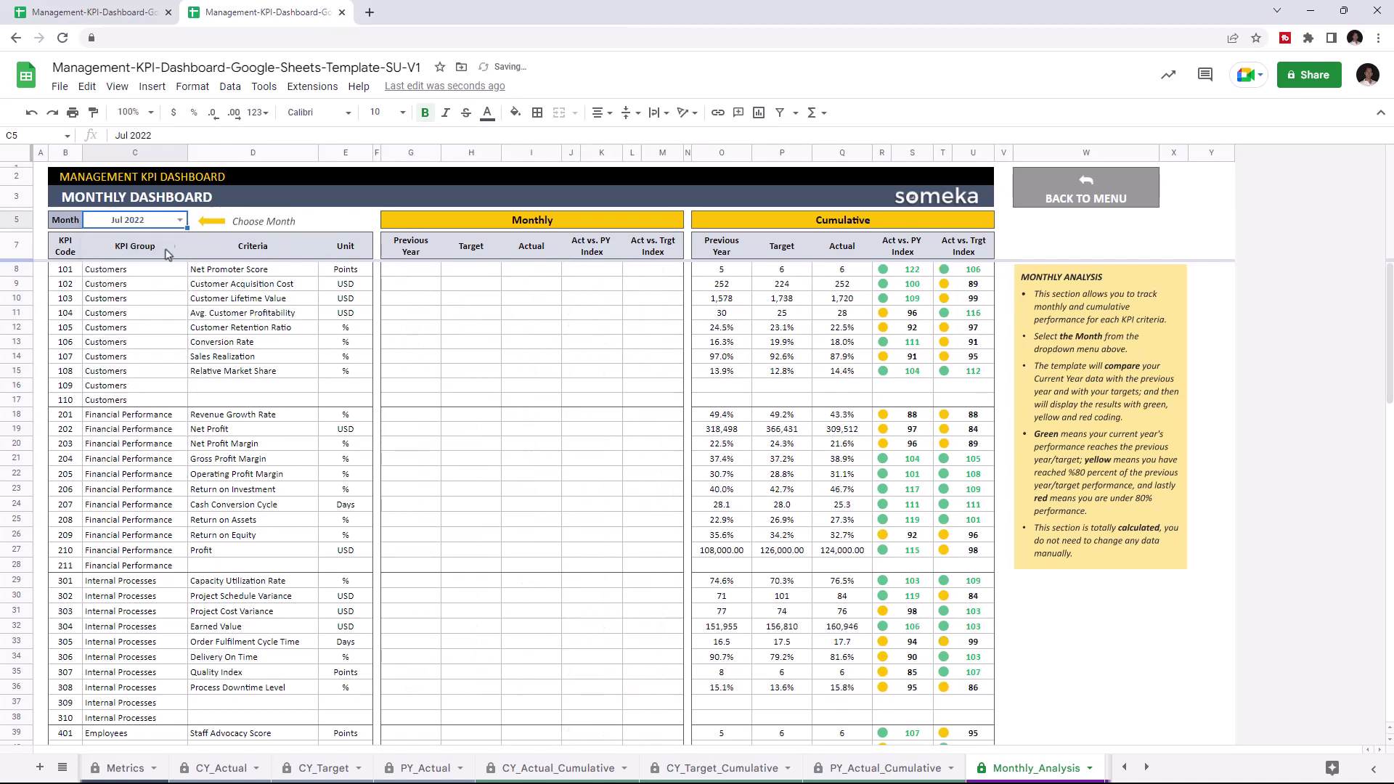
click(180, 220)
click(109, 300)
click(180, 219)
click(145, 260)
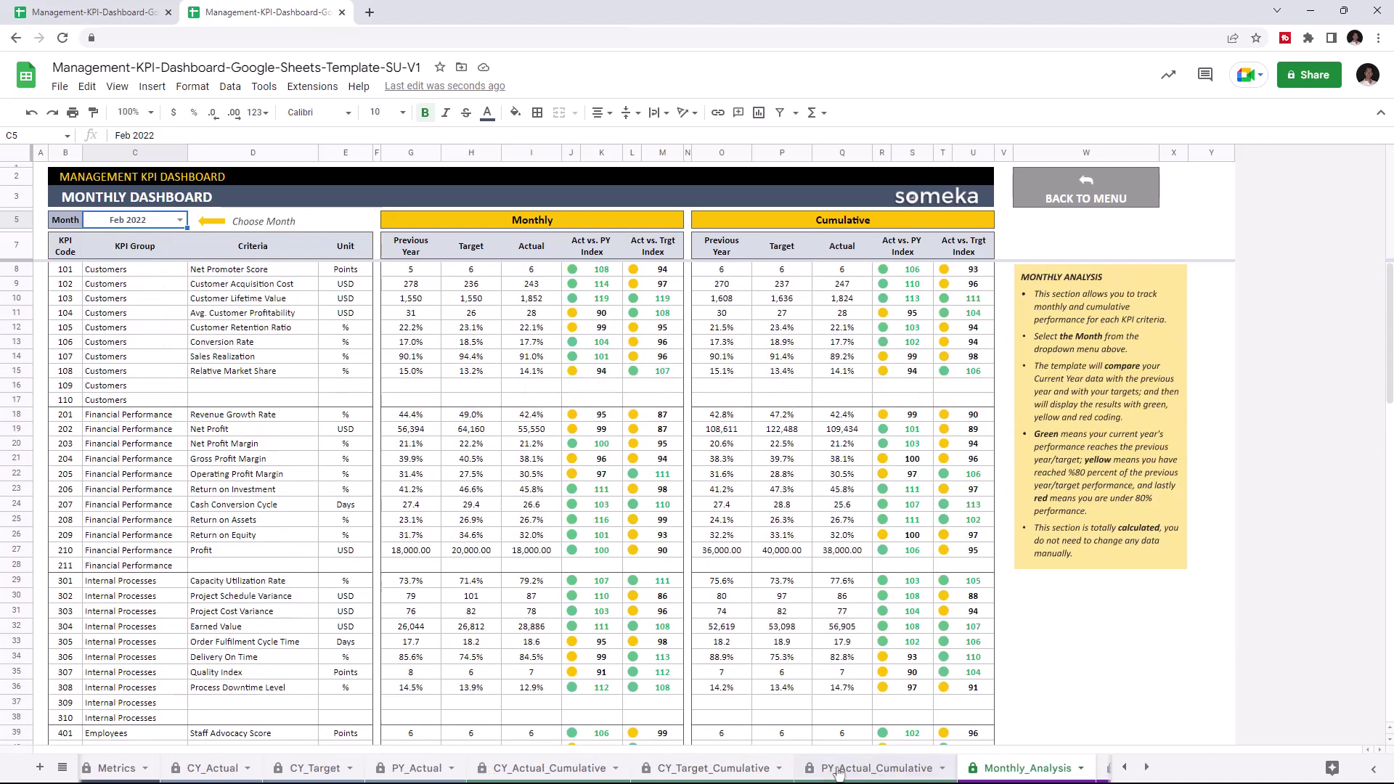
scroll(837, 769, right, 2)
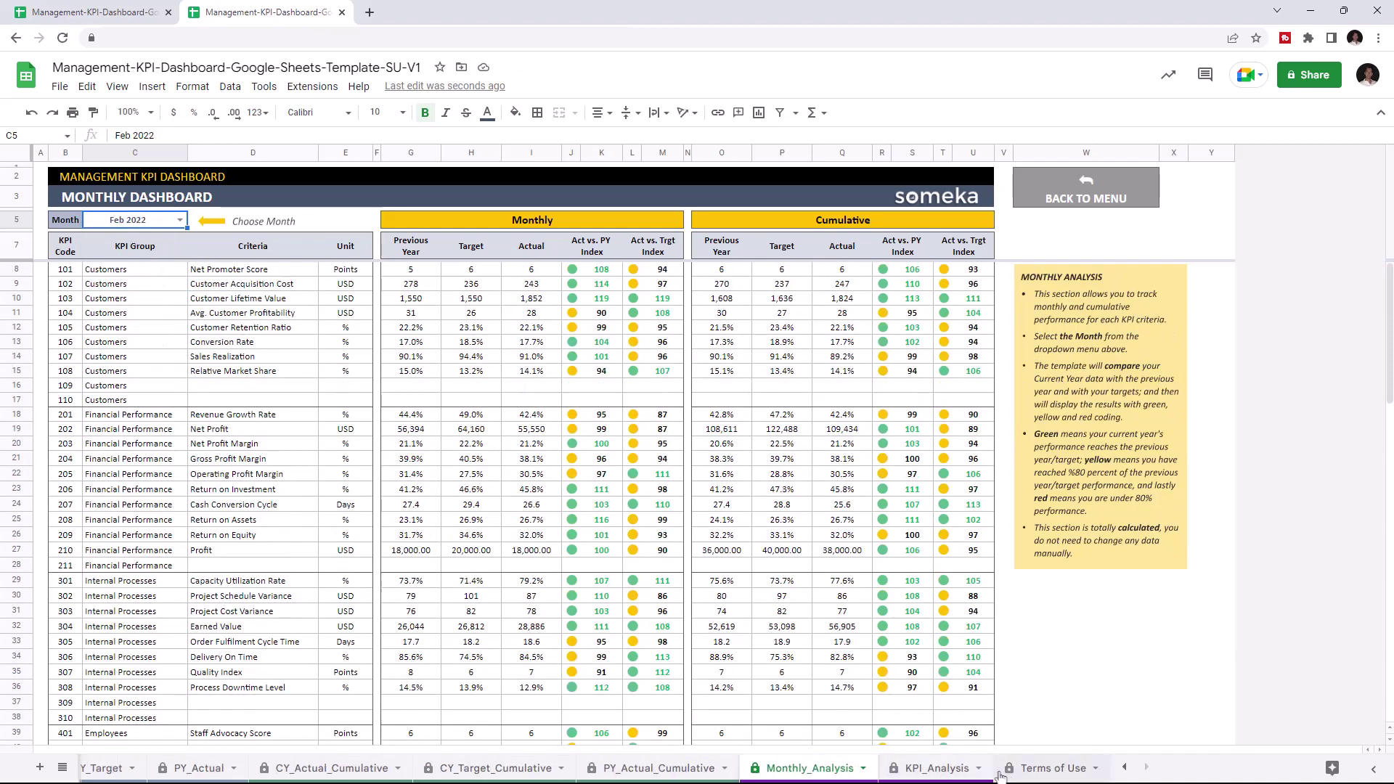
On KPI_Analysis, chart KPI 103, then 108, and finally 102 Customer Acquisition Cost.
click(937, 768)
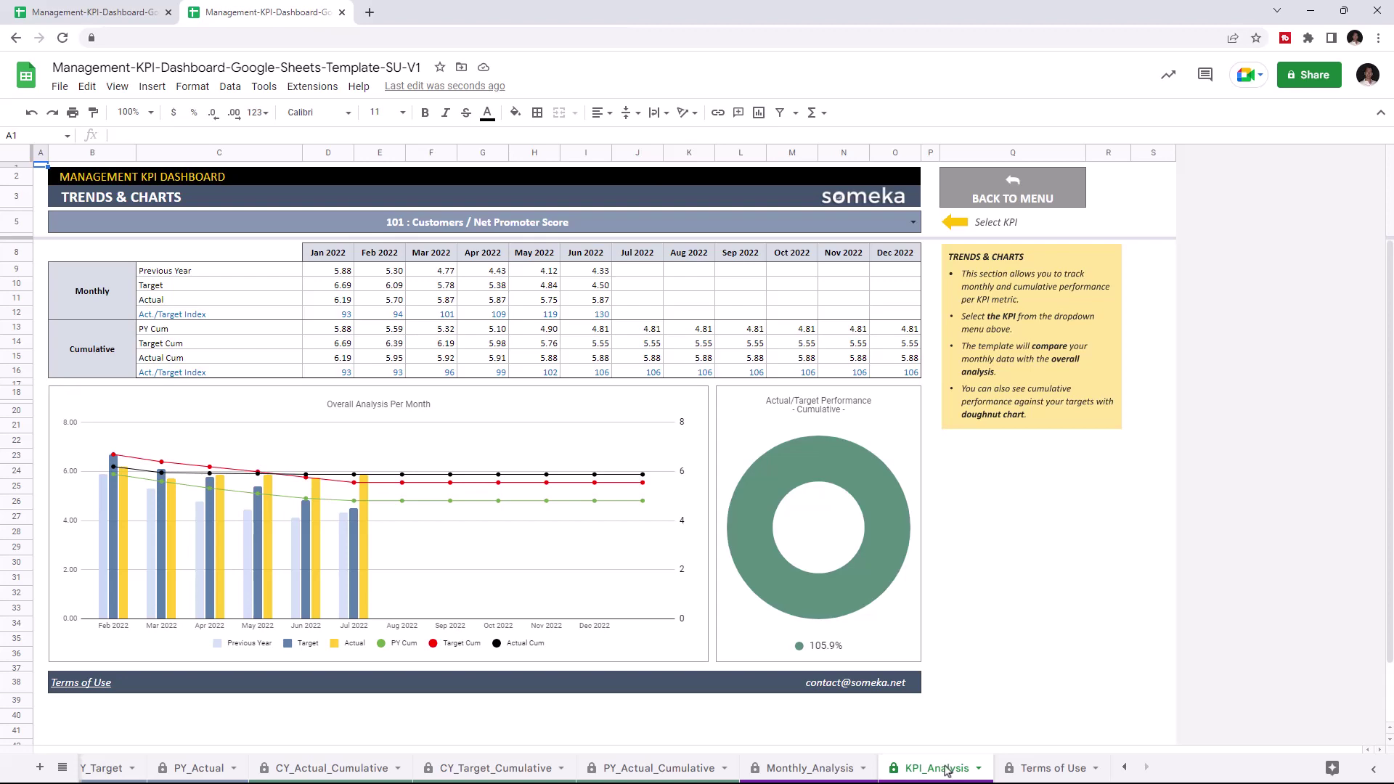
click(912, 222)
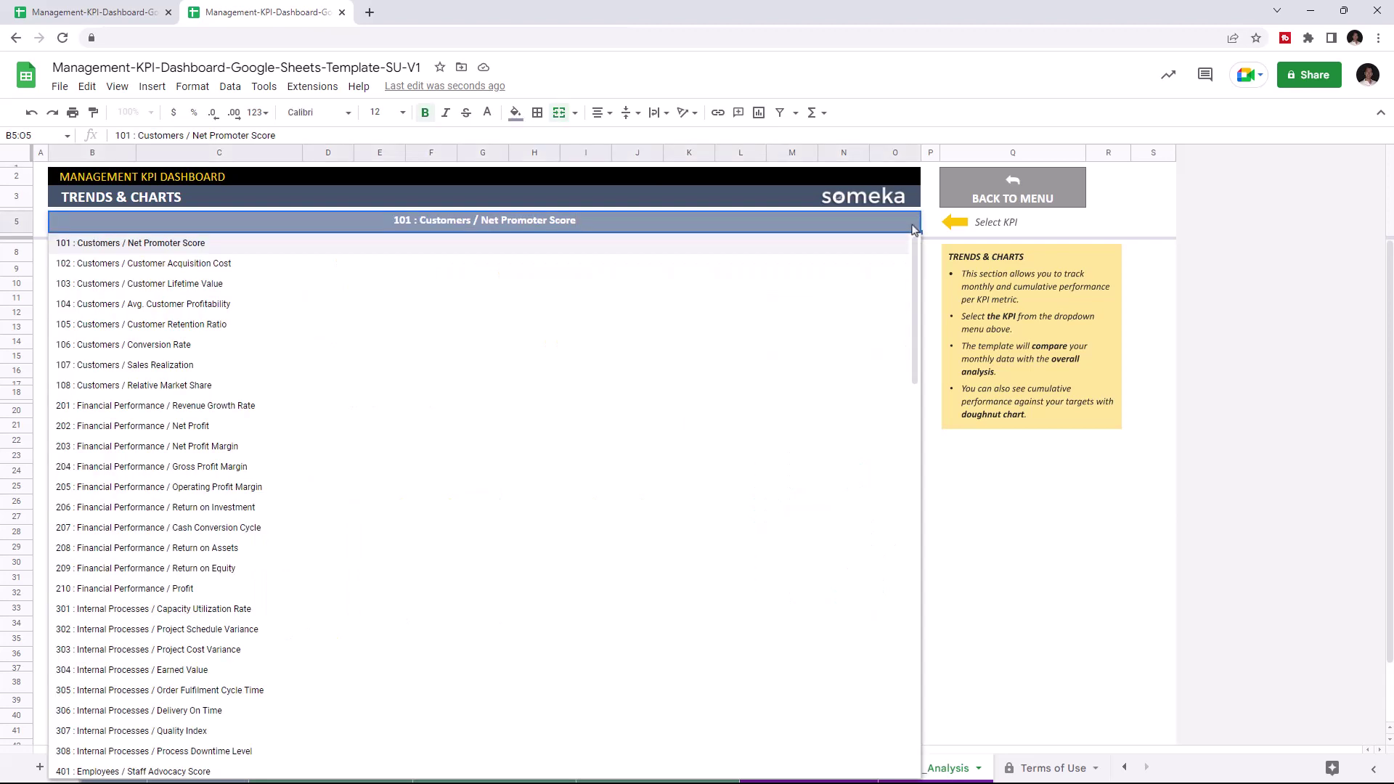
click(215, 289)
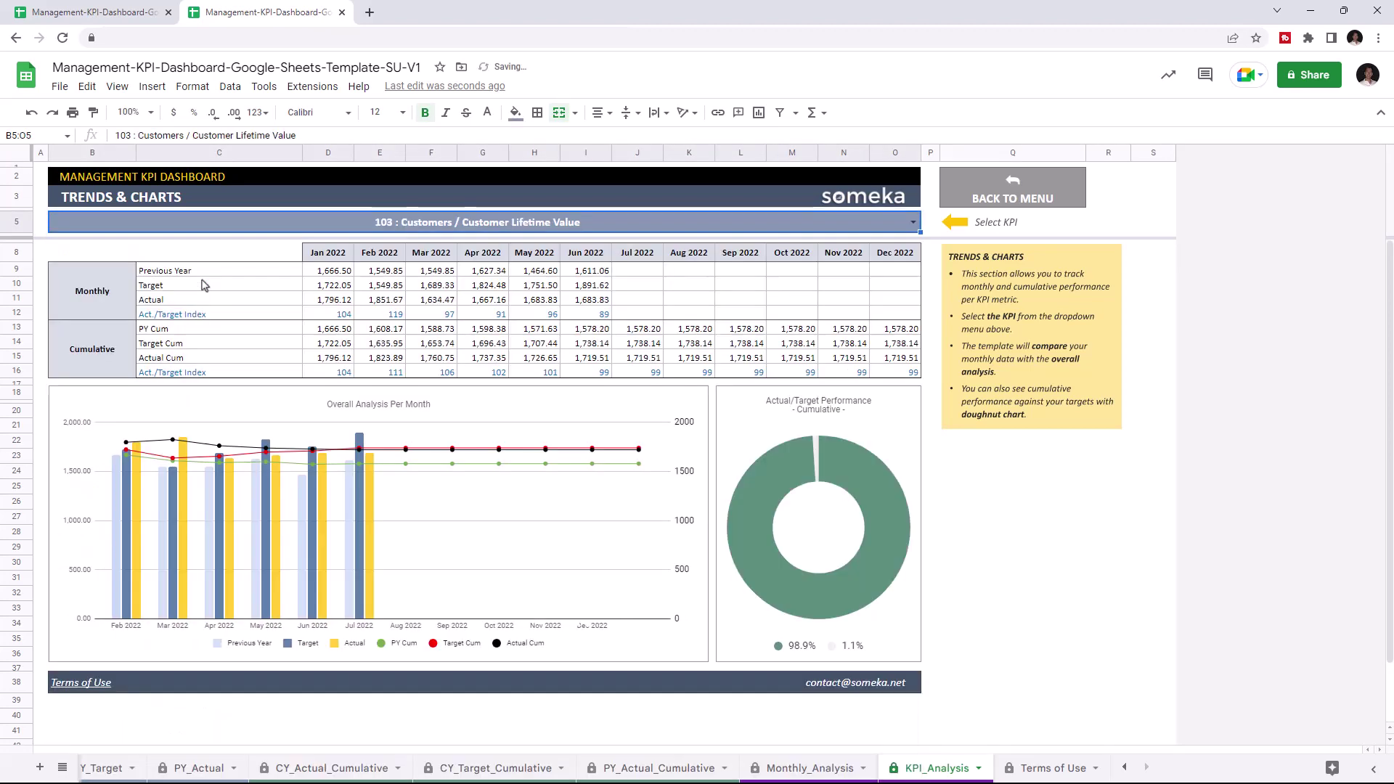
click(913, 223)
click(276, 387)
click(913, 222)
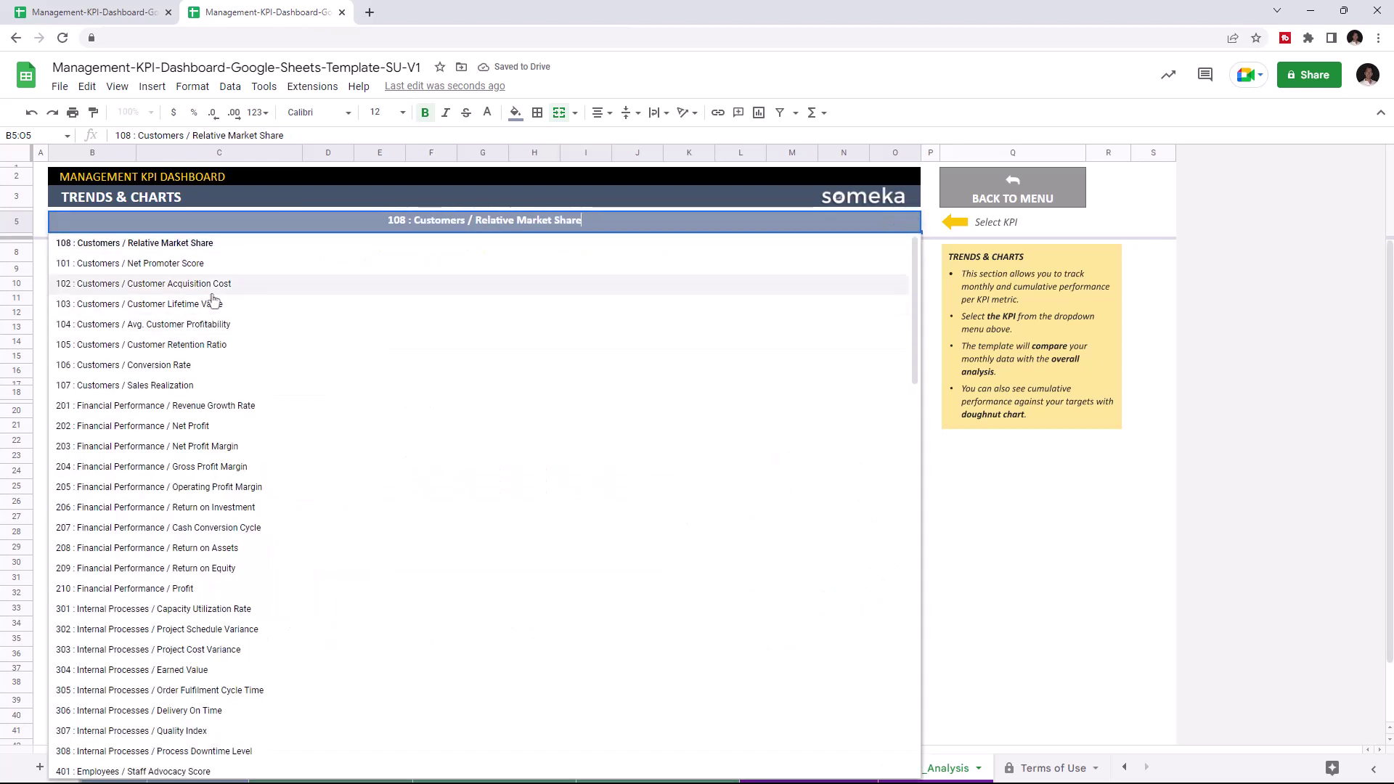
click(215, 283)
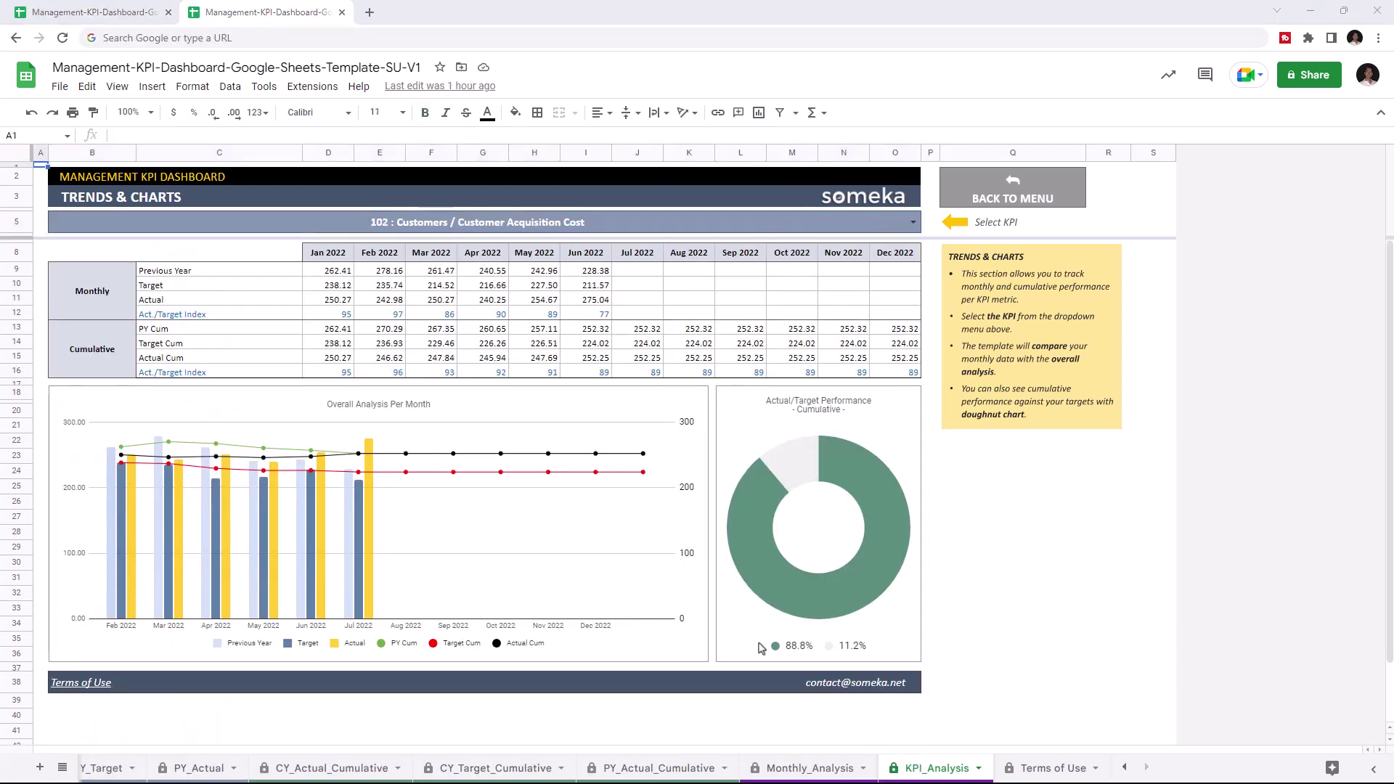